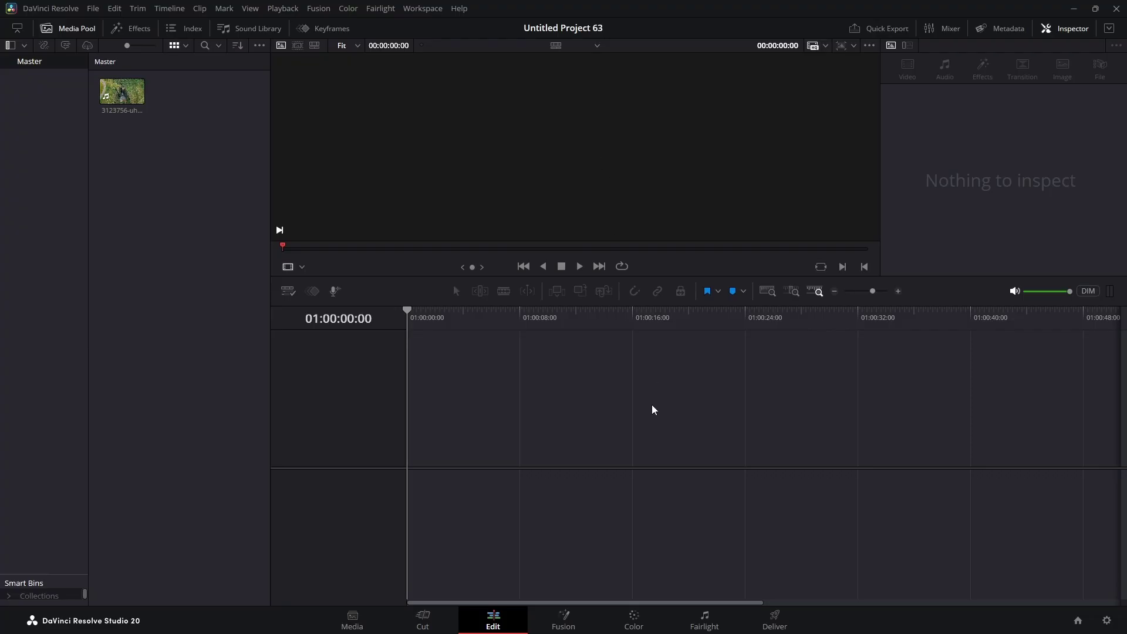
- Put the waterfall clip on V1 as video only, with its linked audio removed
left_click_drag(127, 101, 408, 473)
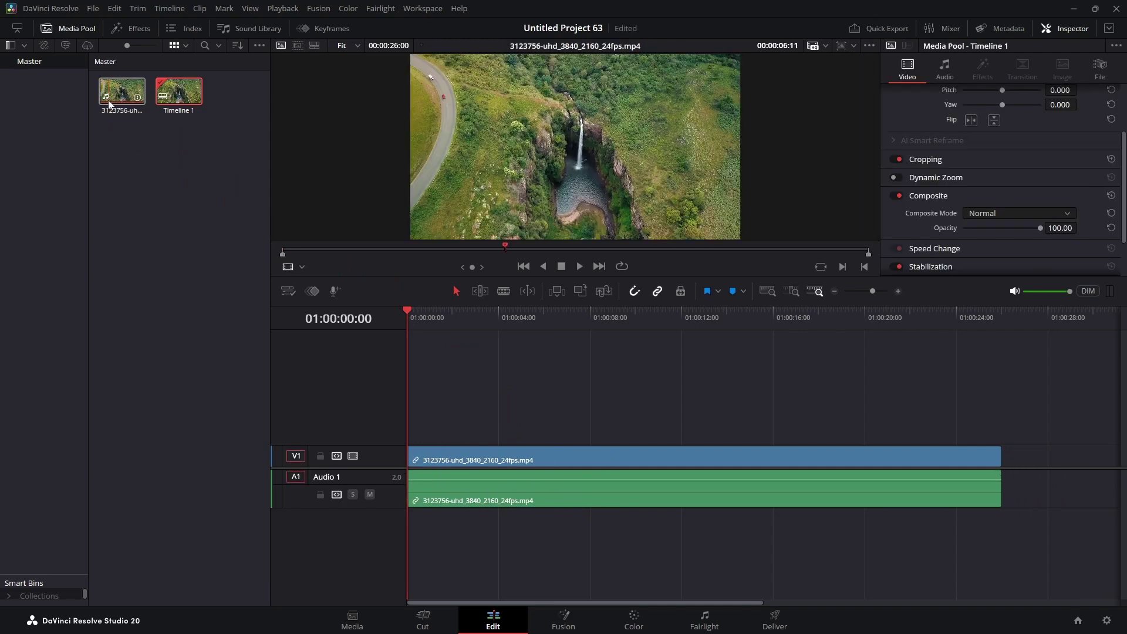
left_click(468, 494)
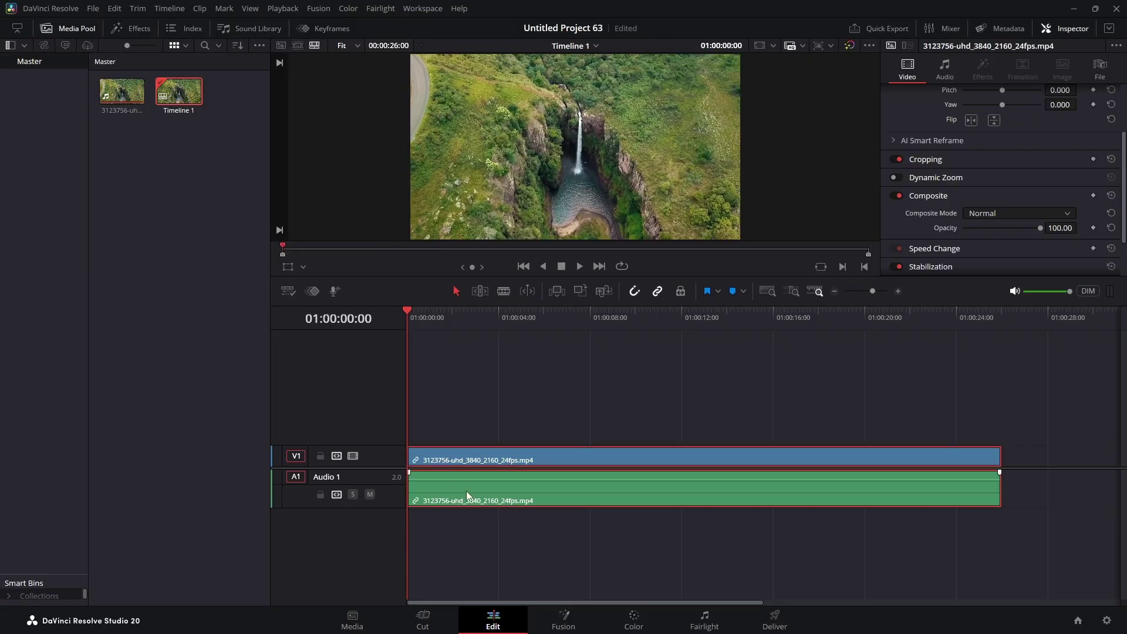
key("Delete")
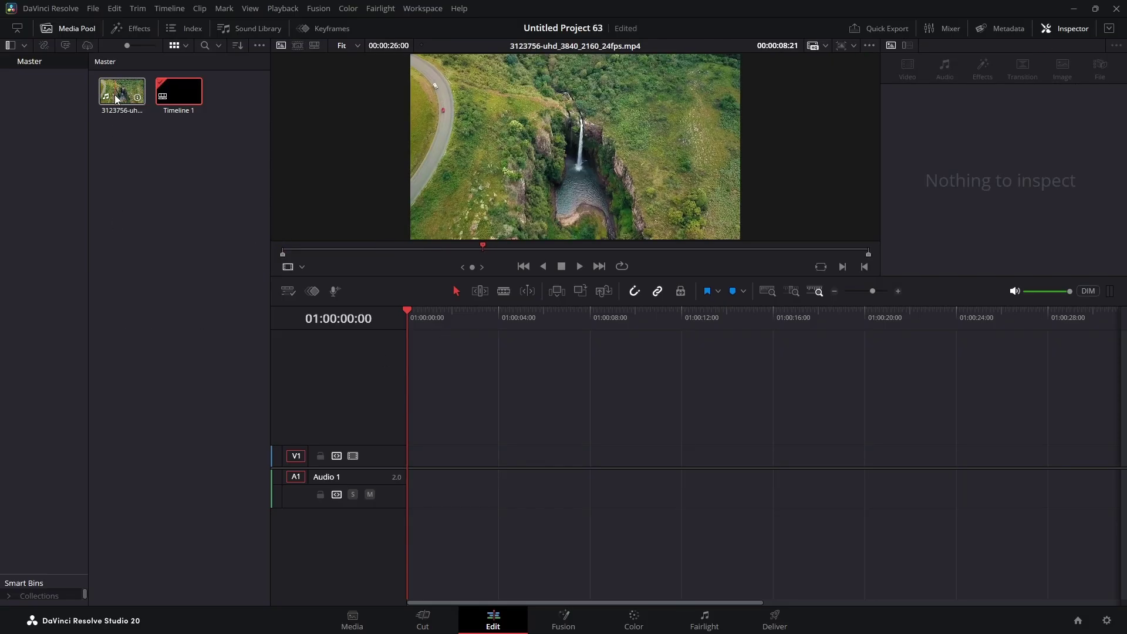
left_click_drag(117, 99, 419, 464)
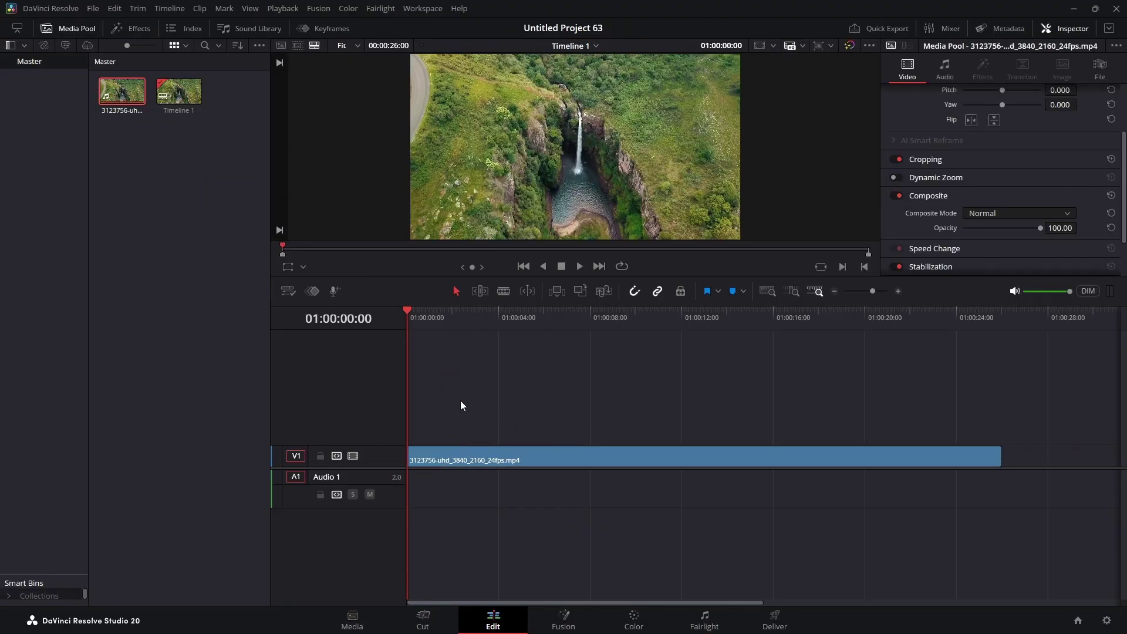
- Create Fusion Composition 1 in the Media Pool and place it on V2 above the waterfall
right_click(174, 213)
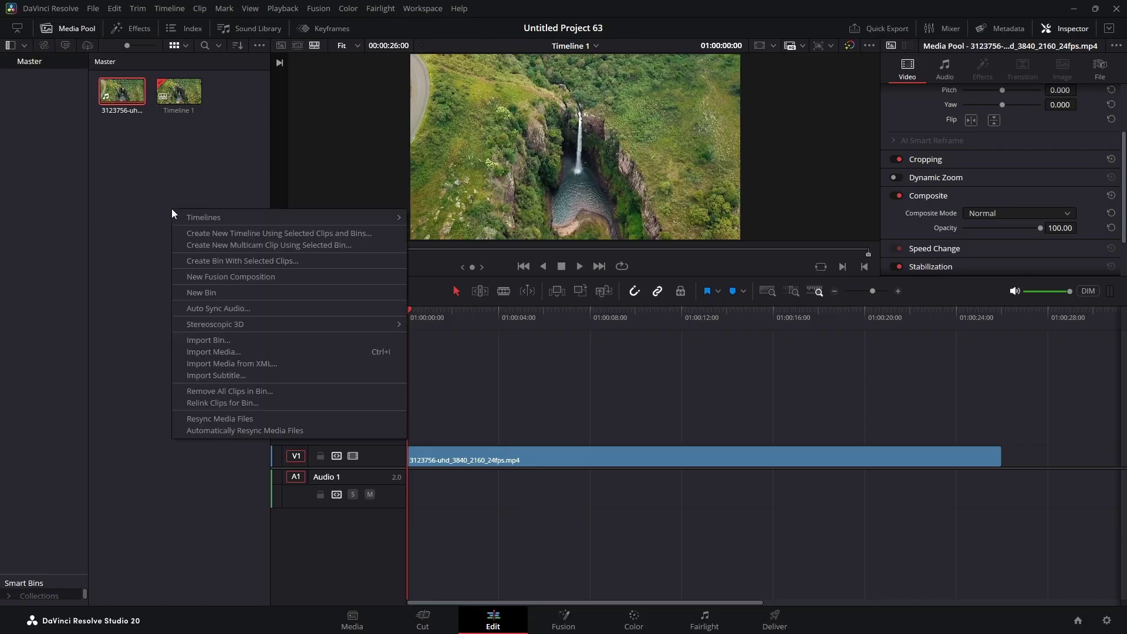
left_click(246, 277)
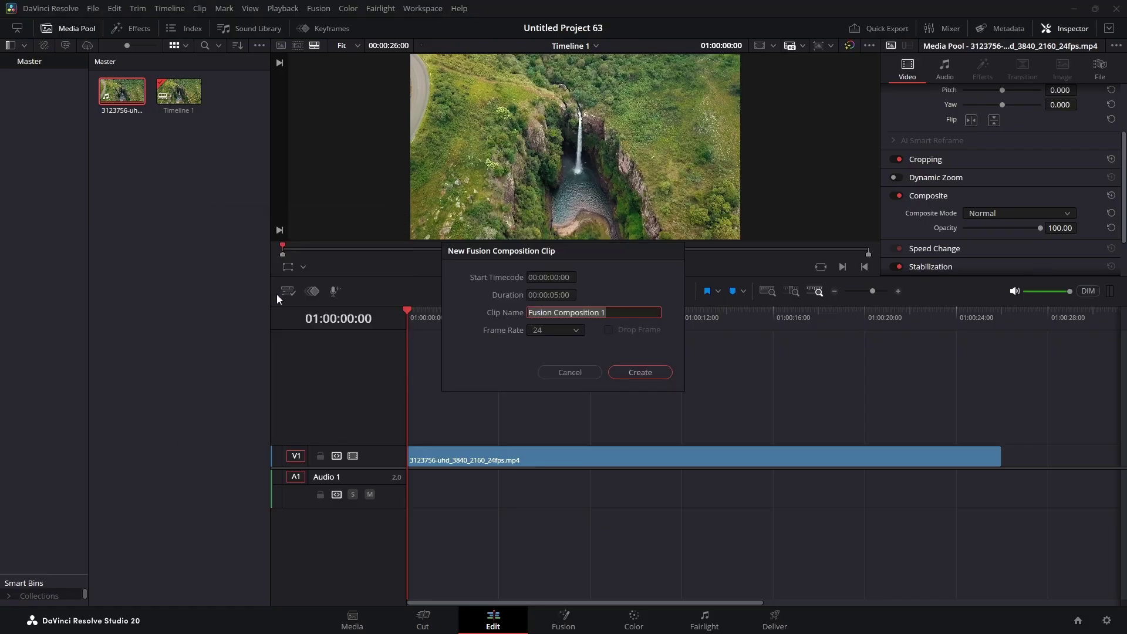
left_click(625, 372)
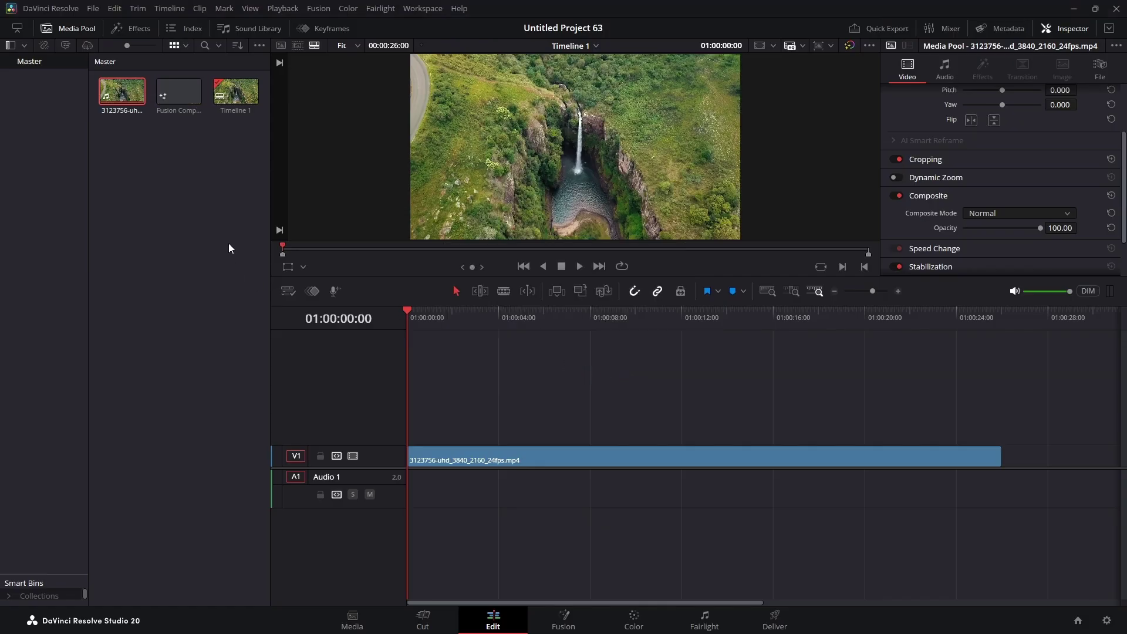
left_click_drag(167, 94, 402, 435)
- Trim Fusion Composition 1 to end at 01:00:04:00 and return the playhead to the start
left_click_drag(407, 311, 516, 322)
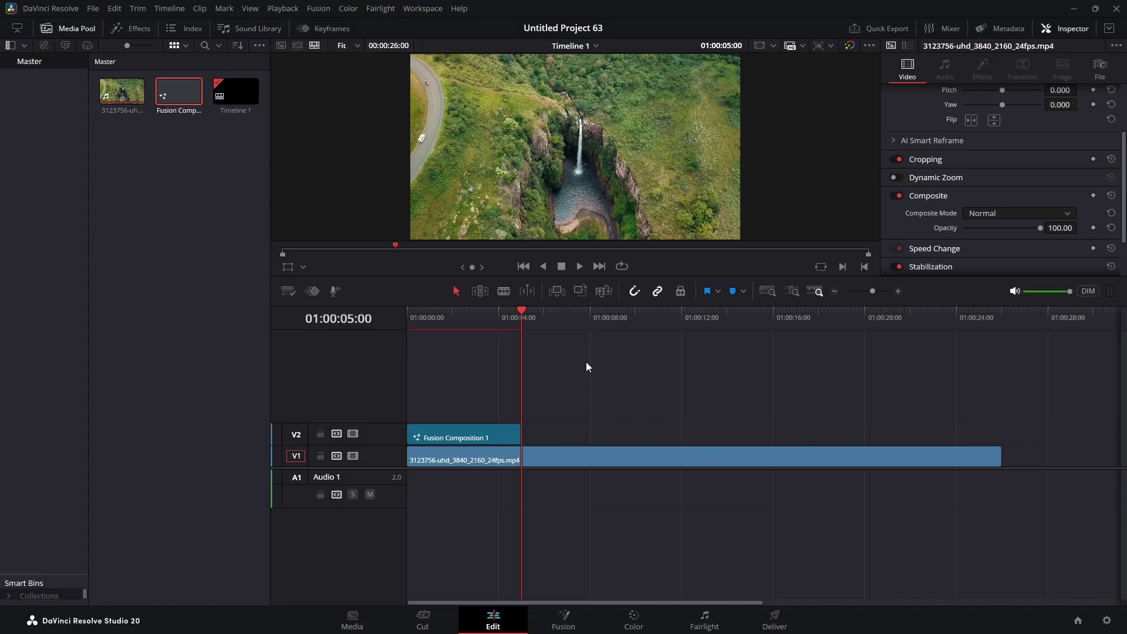
key("shift+Left")
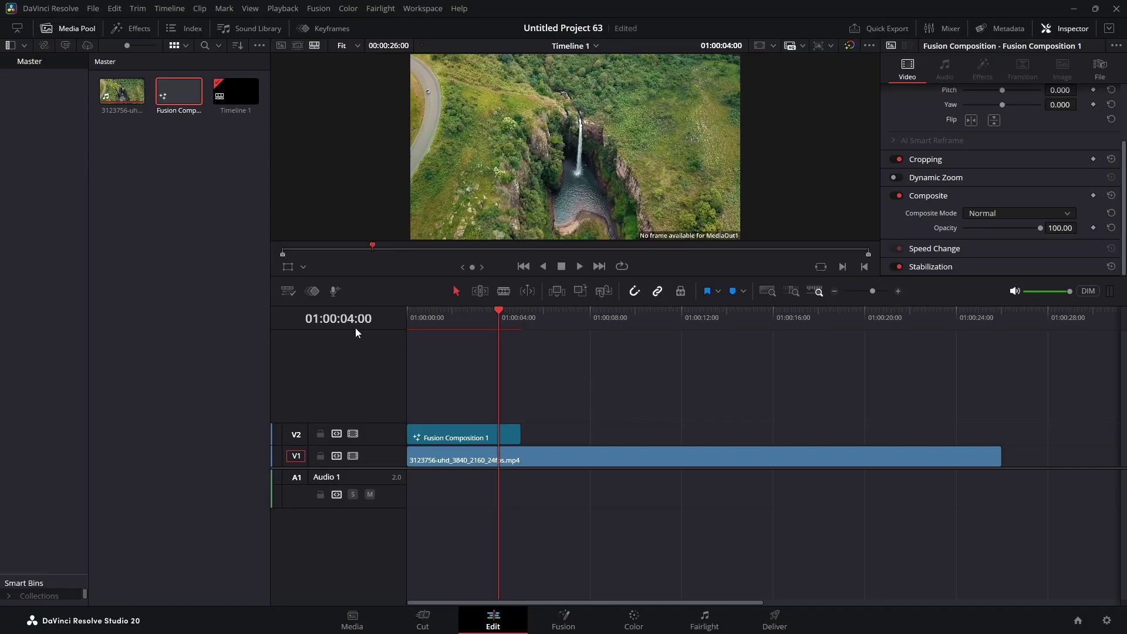
left_click_drag(520, 440, 502, 443)
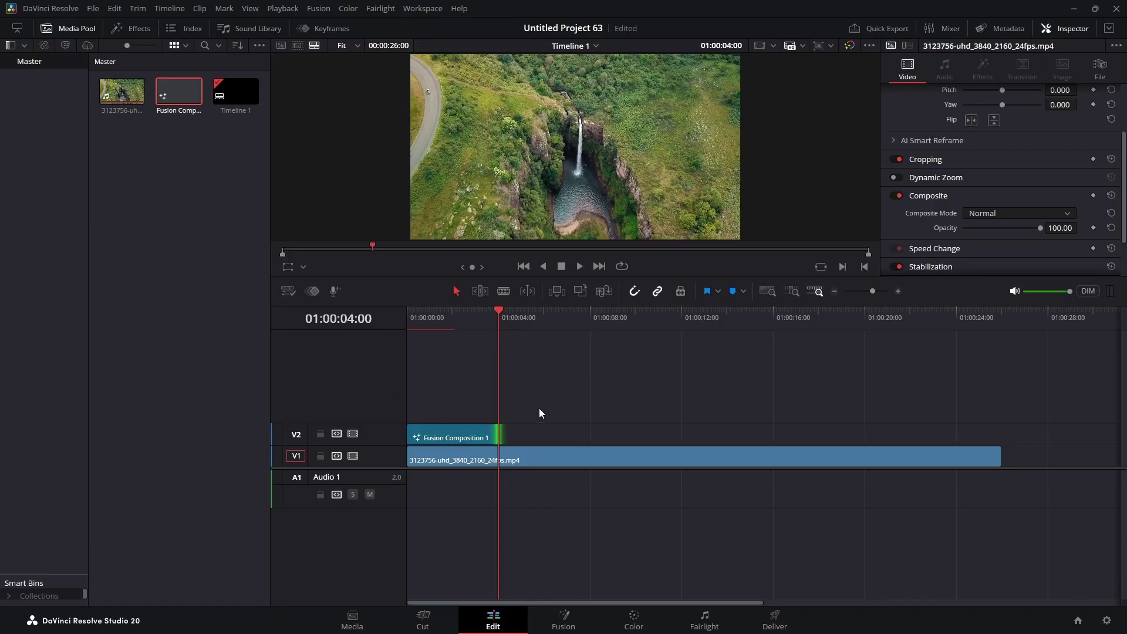
left_click_drag(499, 308, 355, 331)
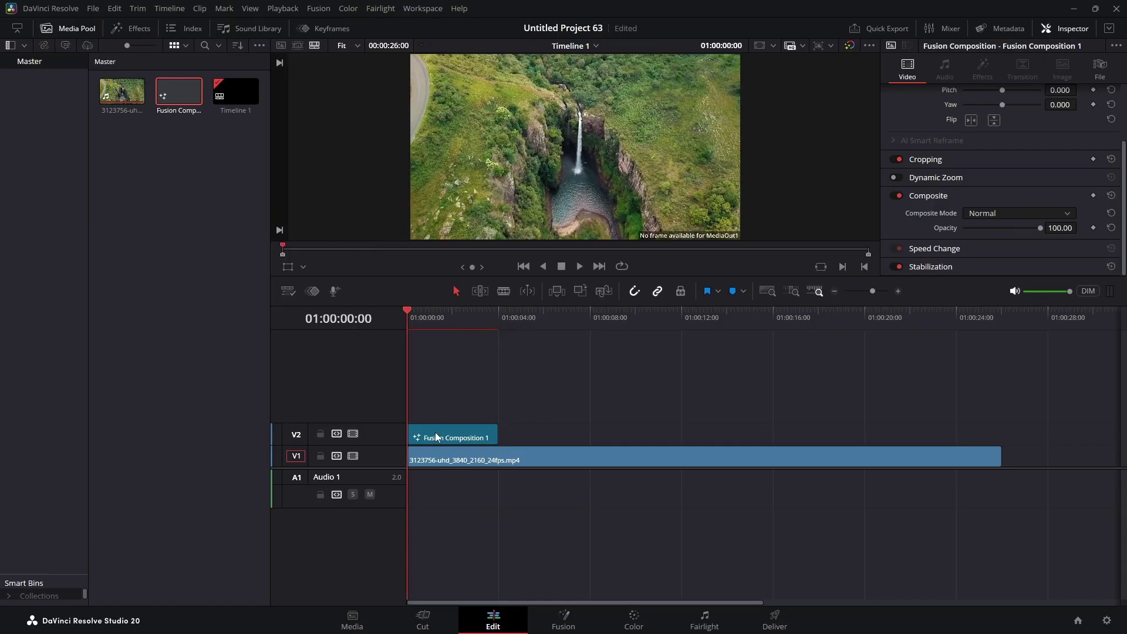
- In Fusion, add a Background node with Alpha 0 and a Text node feeding Merge1
left_click(562, 619)
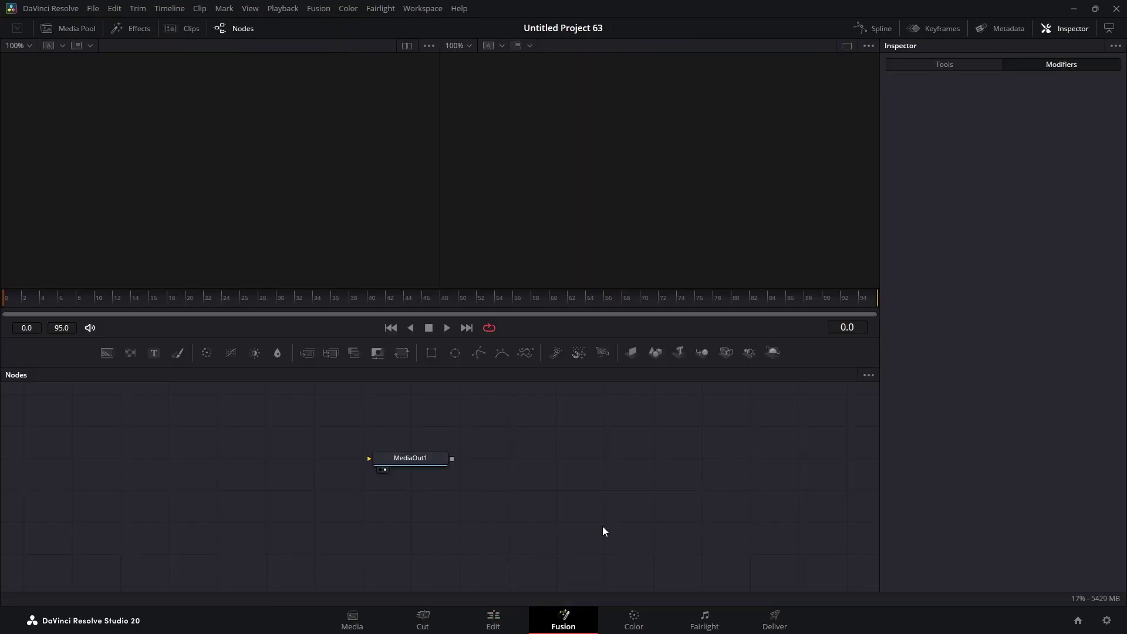
left_click_drag(411, 458, 541, 551)
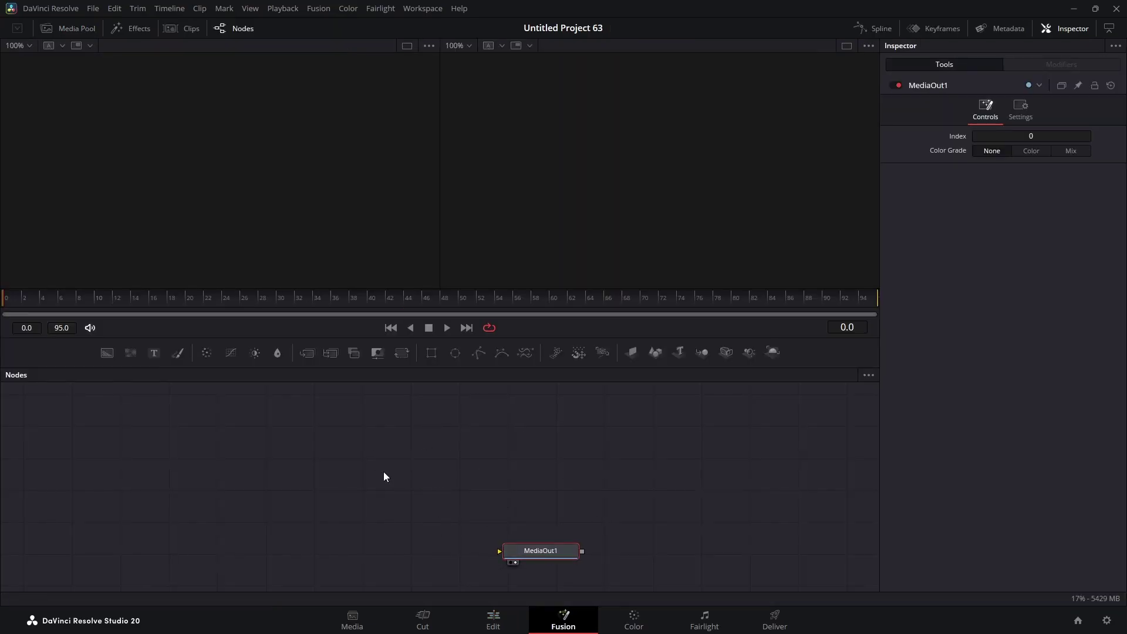
left_click_drag(106, 352, 536, 555)
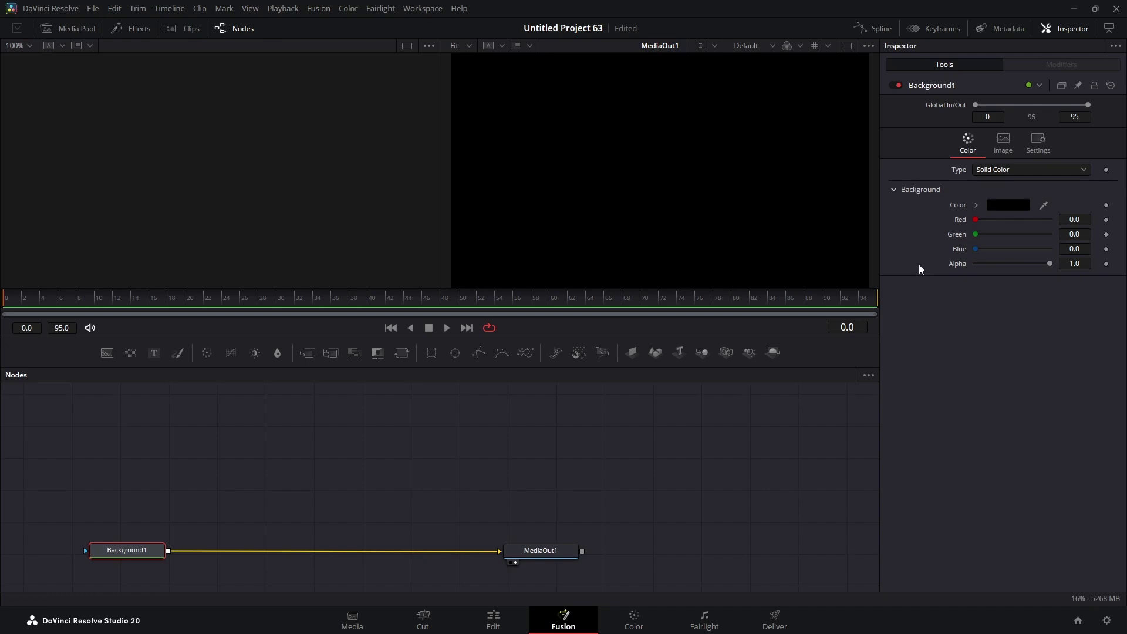
left_click_drag(1050, 264, 945, 267)
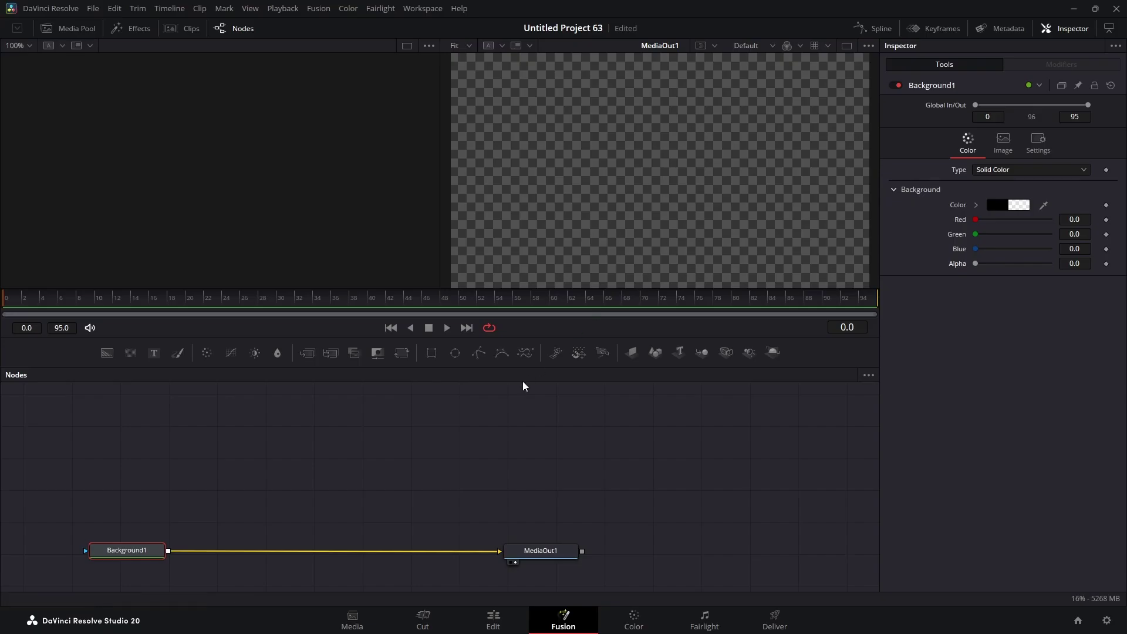
left_click_drag(154, 353, 168, 551)
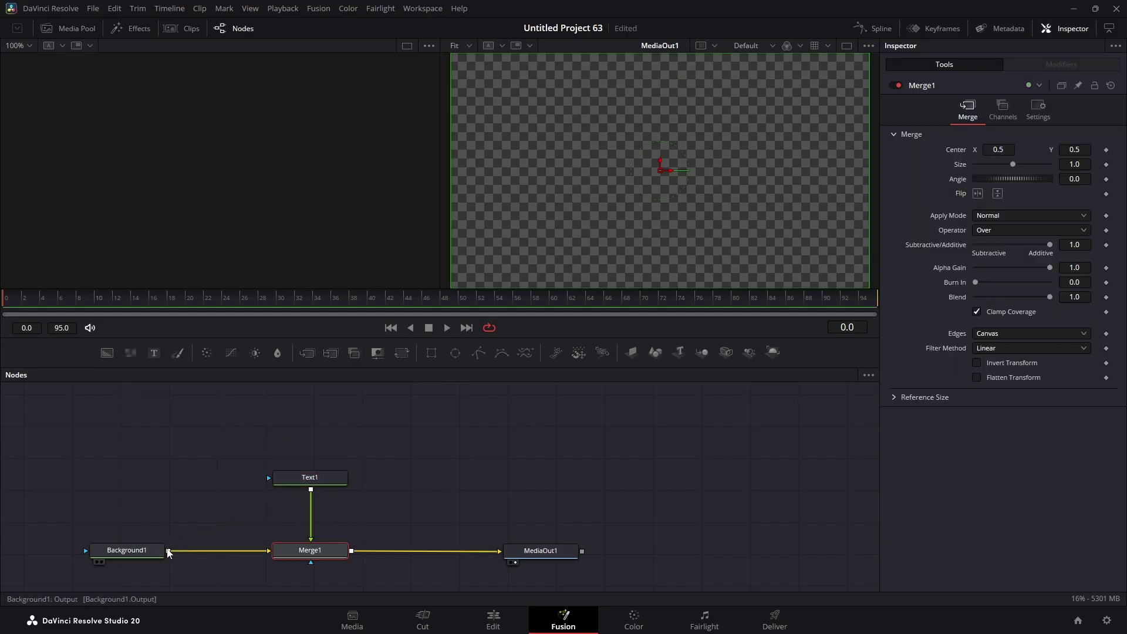
- Enter 'CINEMATIC TITLE' as the Text1 content
left_click(317, 479)
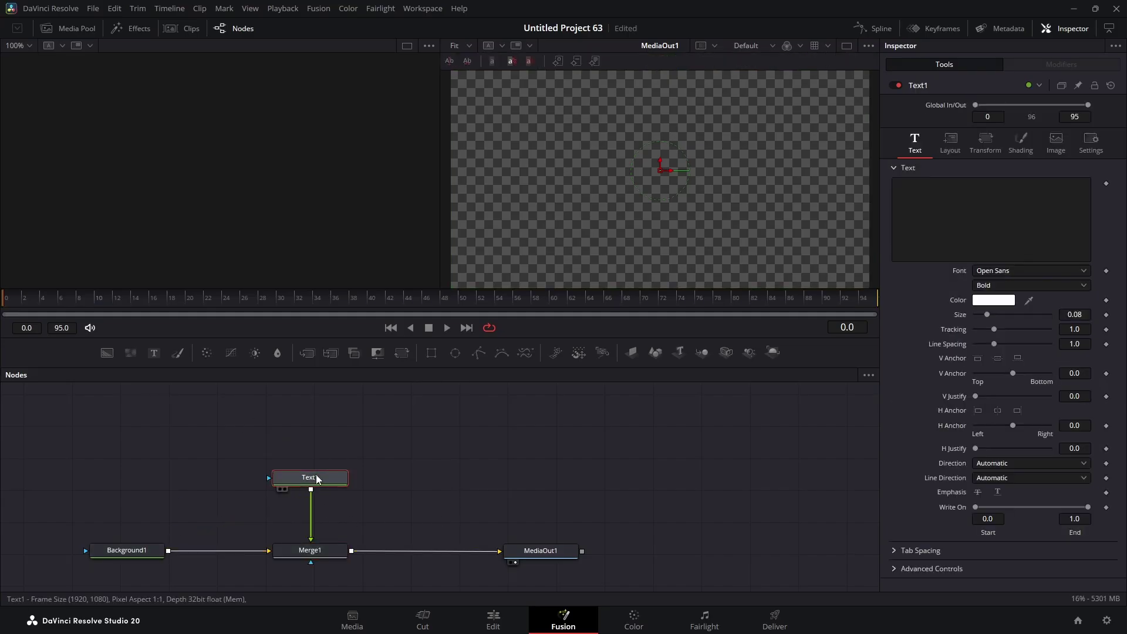
left_click(917, 199)
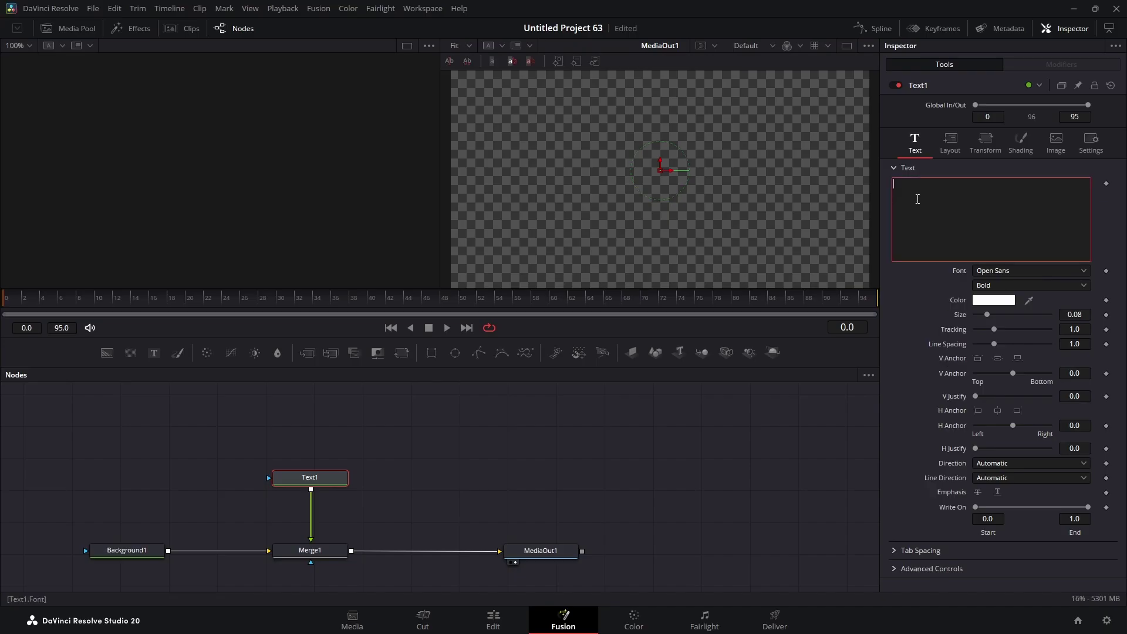
type("CINEMATI")
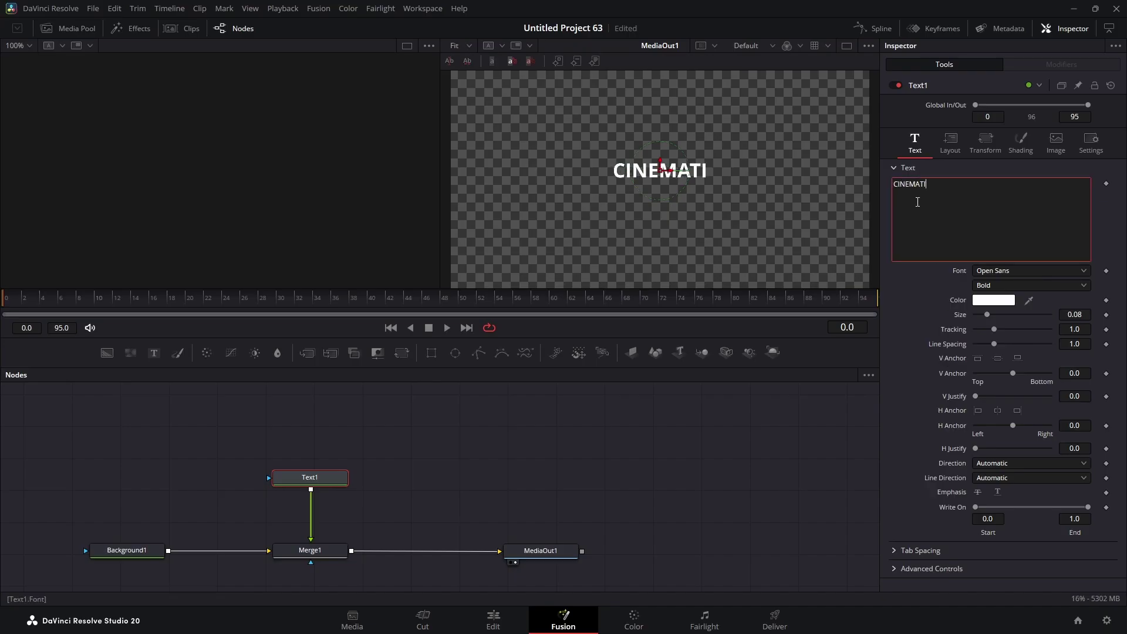
type("C TI")
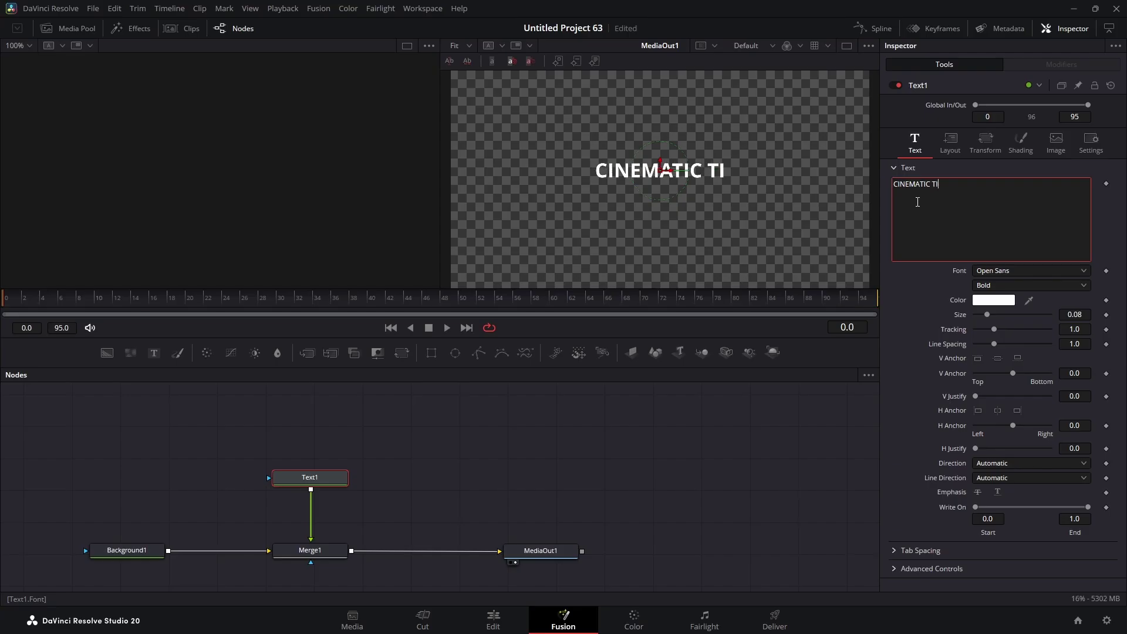
type("TLE")
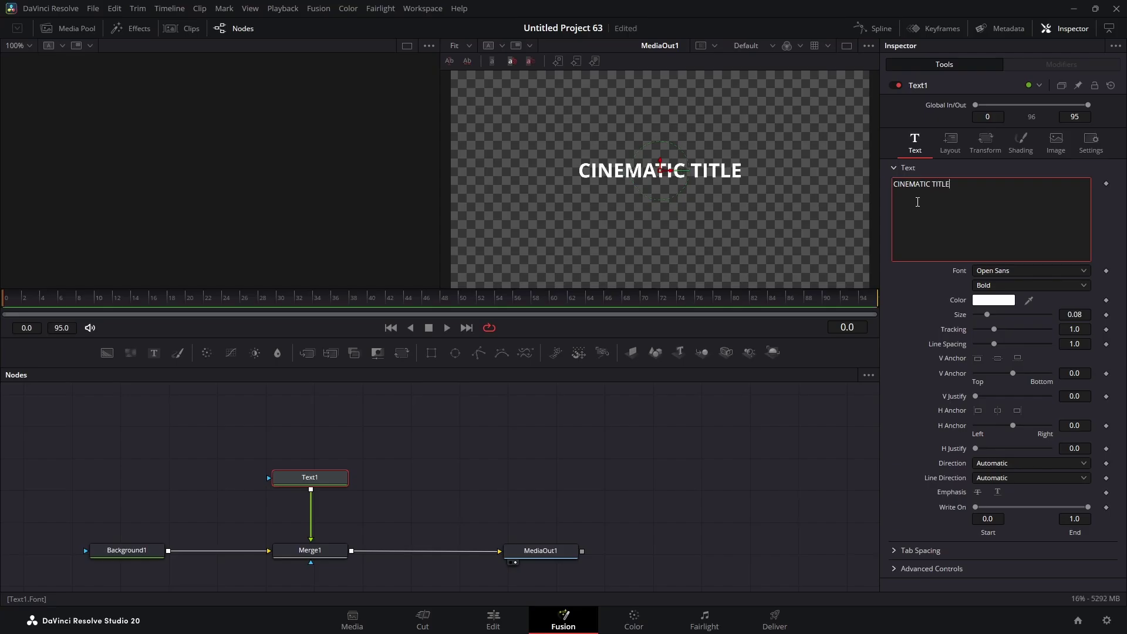
- Set the title font to Poiret One and its size to 0.1417
left_click(1016, 271)
scroll(1033, 428, "down", 2)
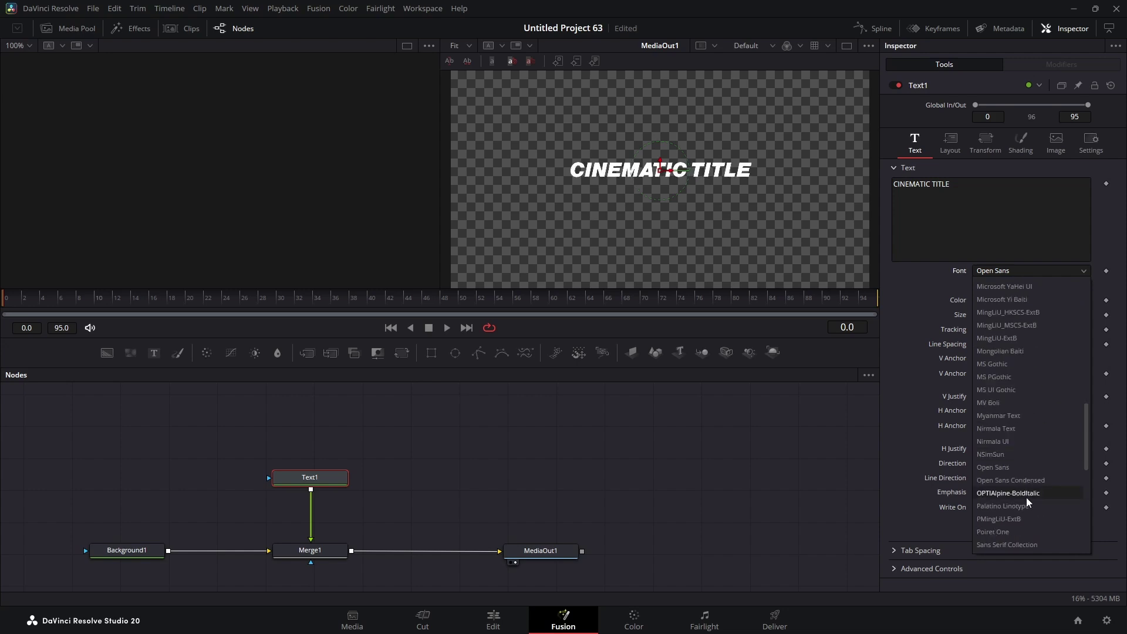
left_click(1008, 531)
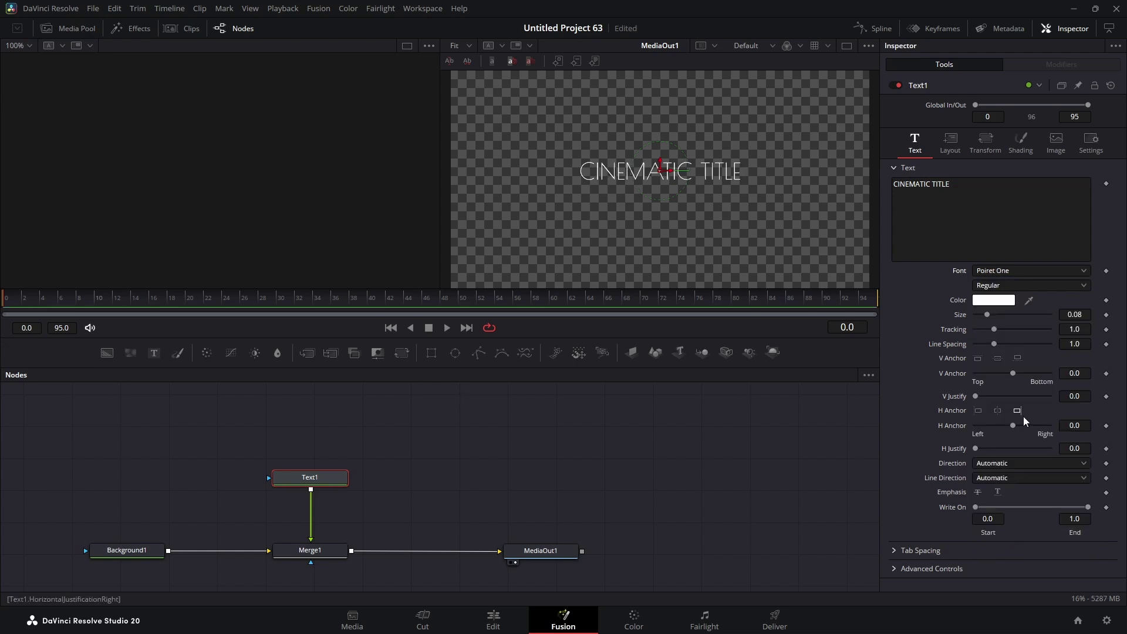
left_click_drag(987, 315, 998, 315)
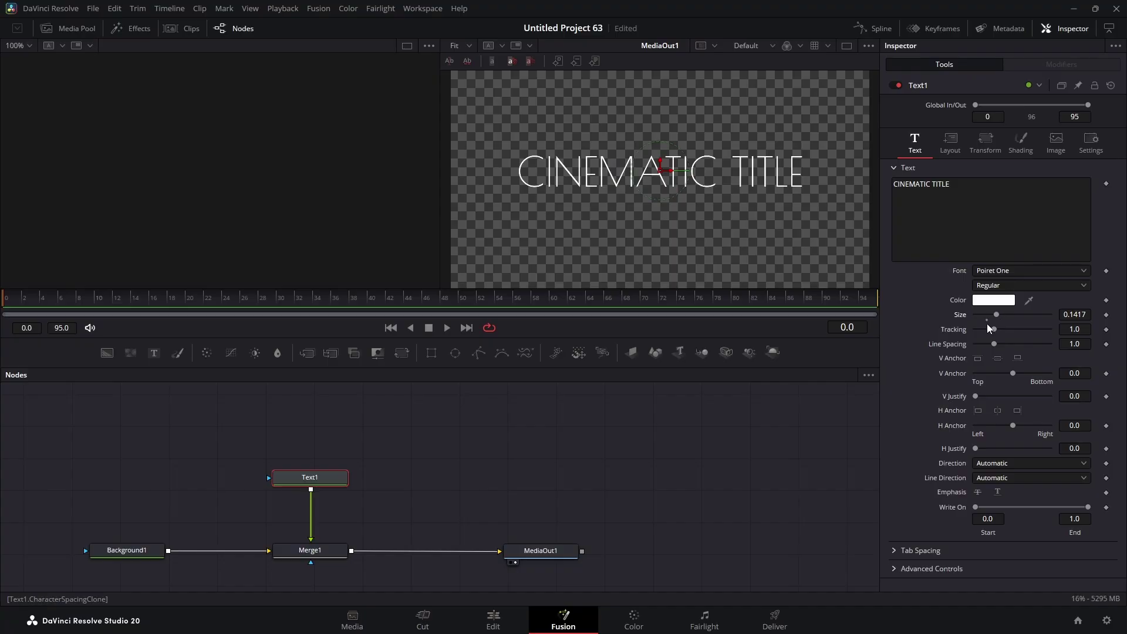
left_click(1006, 203)
right_click(967, 214)
key("Escape")
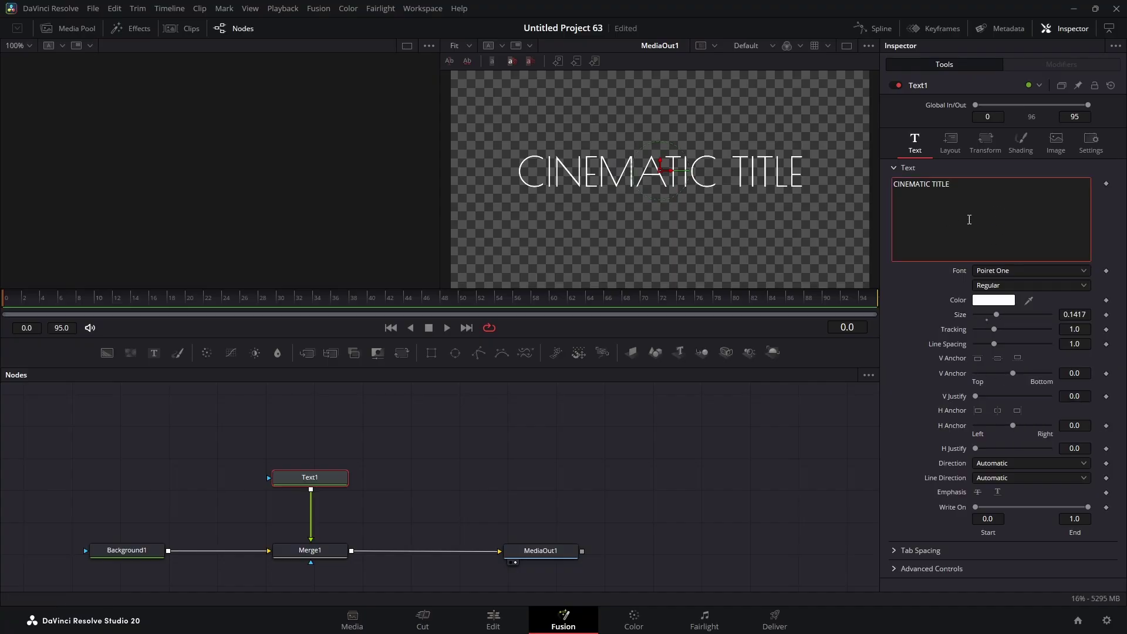
- Add a Follower to the title text with Order set to Random But One by One
right_click(998, 214)
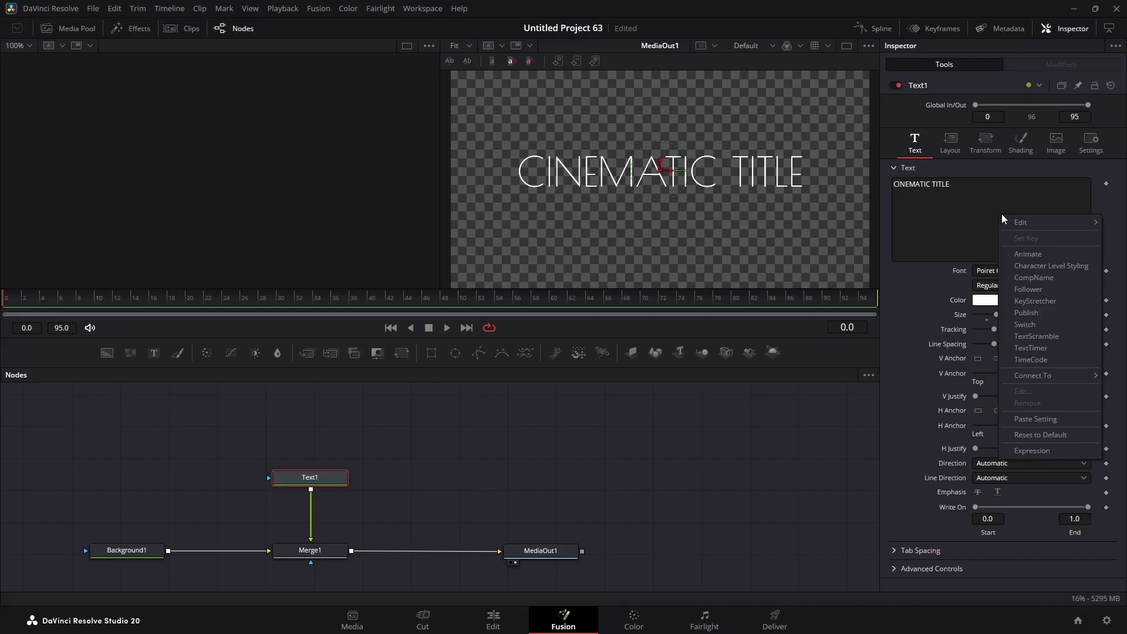
left_click(1040, 288)
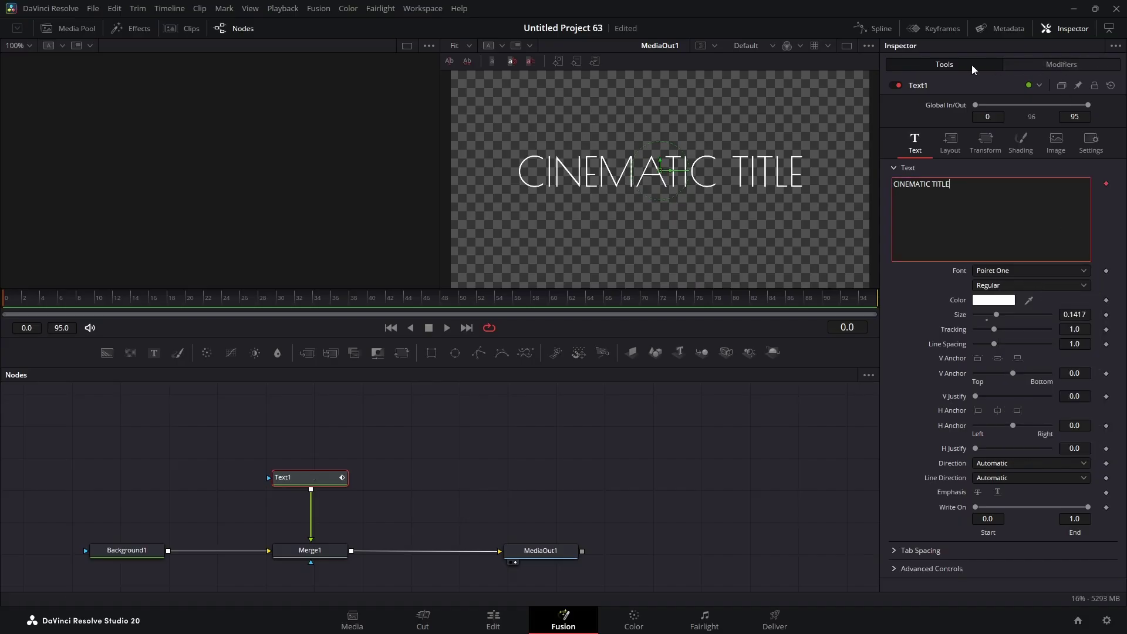
left_click(1051, 65)
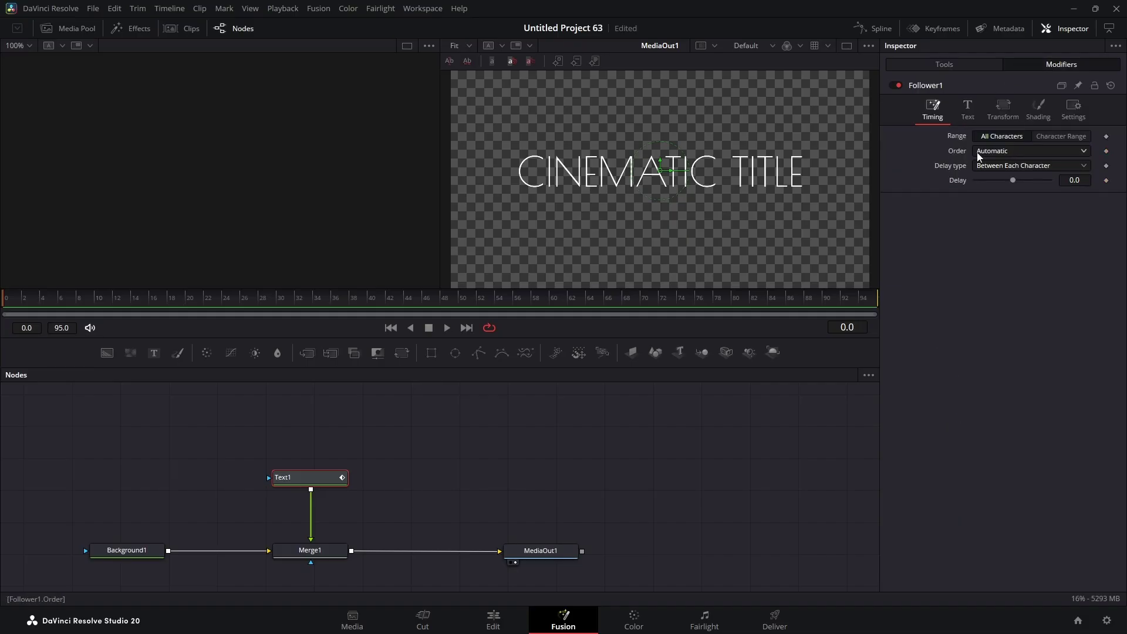
left_click(997, 152)
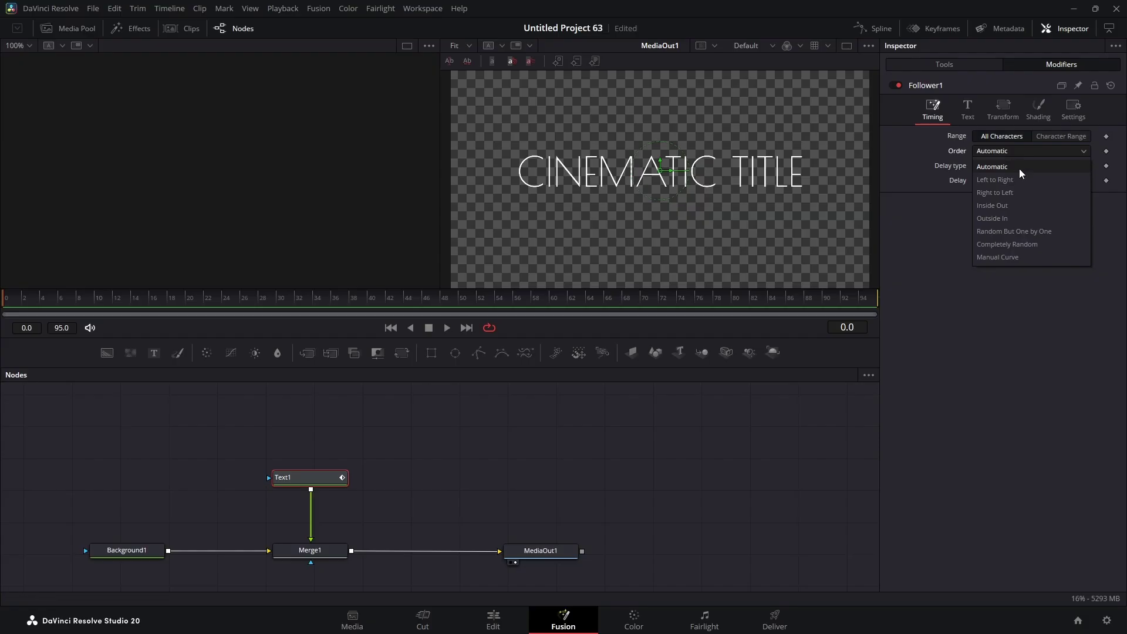
left_click(1017, 235)
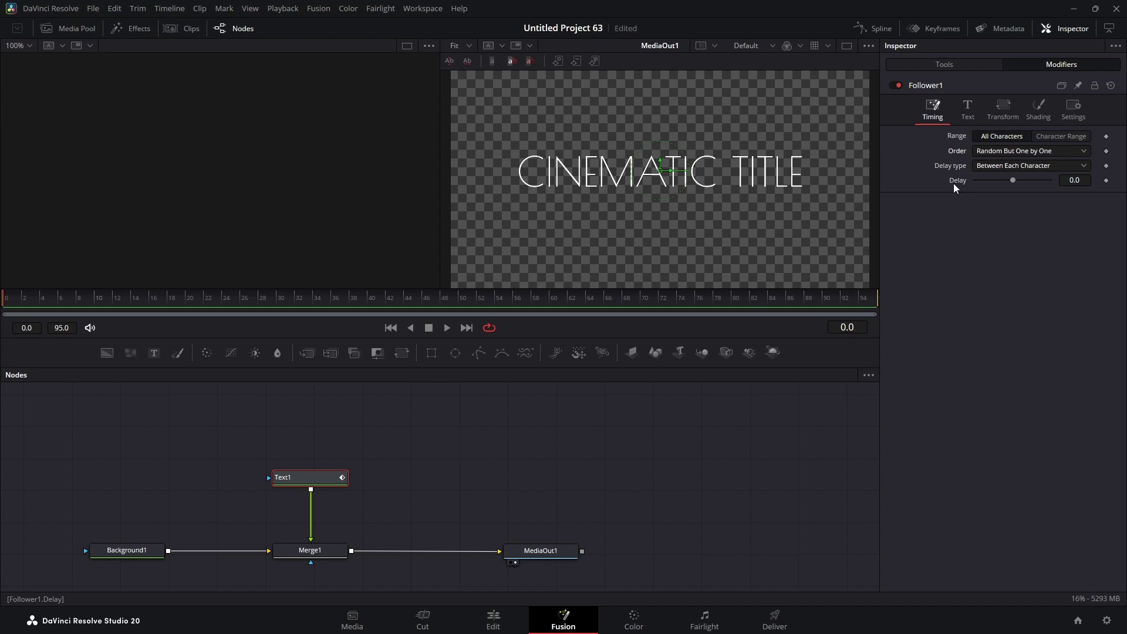
- Set the Follower delay between characters to 2.0
left_click(1078, 180)
double_click(1078, 181)
type("2")
key("Return")
- Keyframe the Follower's per-character Rotation Z at -10.4 on frame 0, then go to frame 36
left_click(1038, 109)
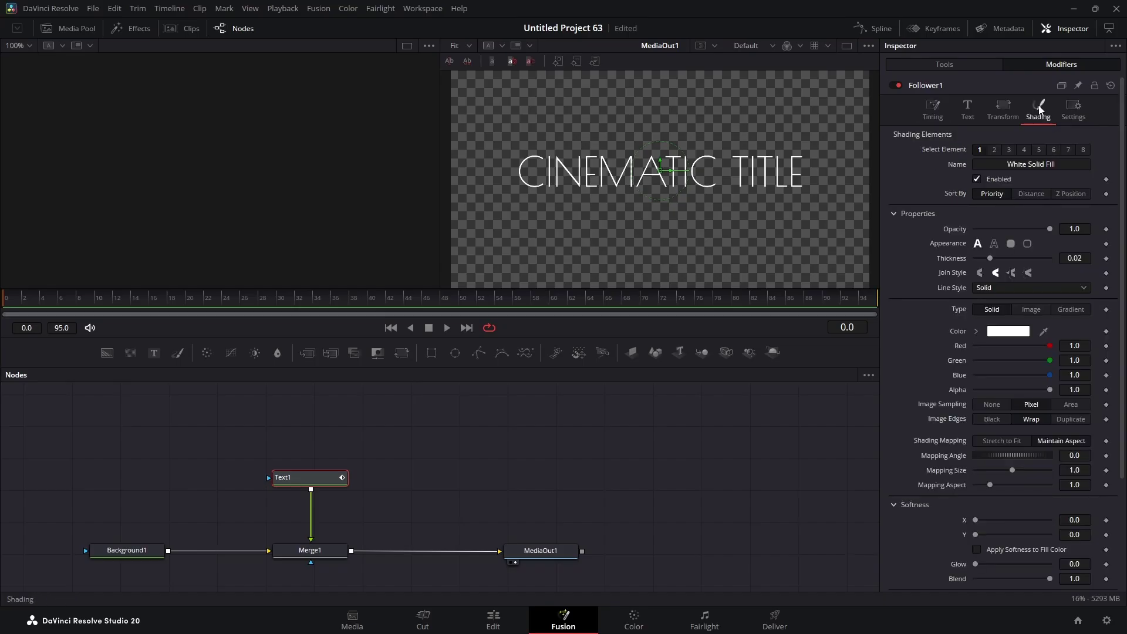
scroll(1012, 389, "down", 5)
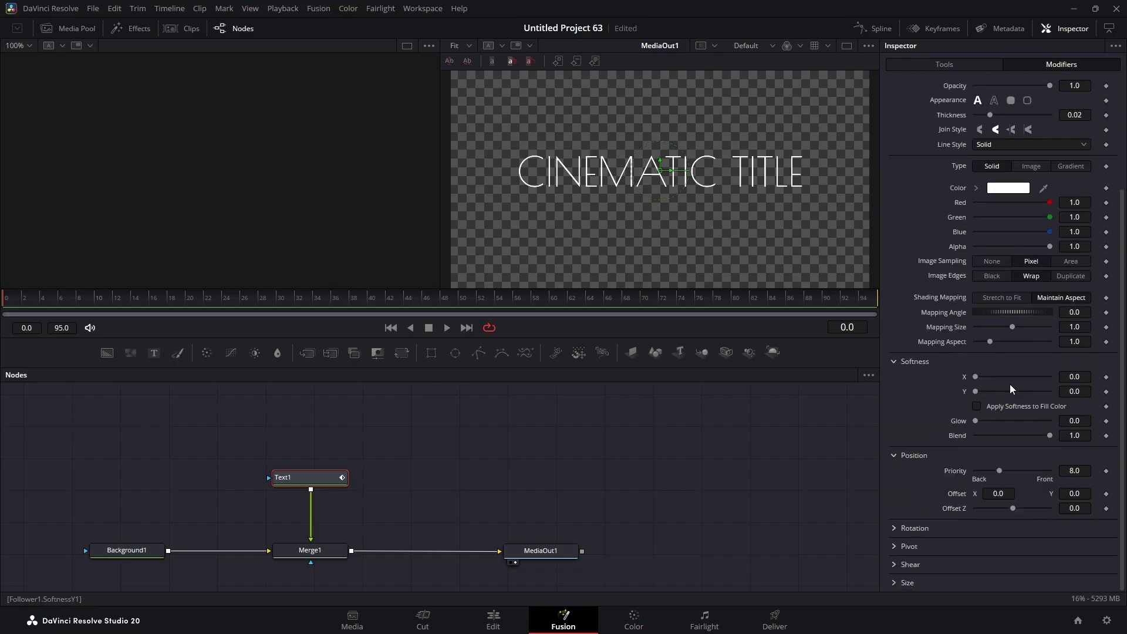
left_click(895, 530)
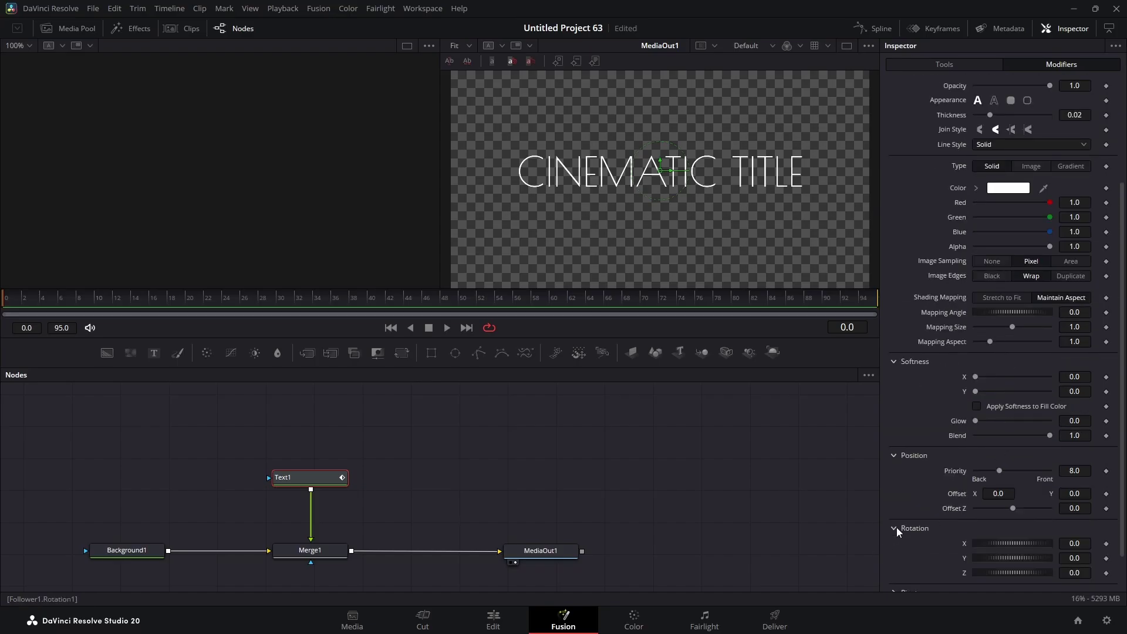
scroll(896, 532, "down", 2)
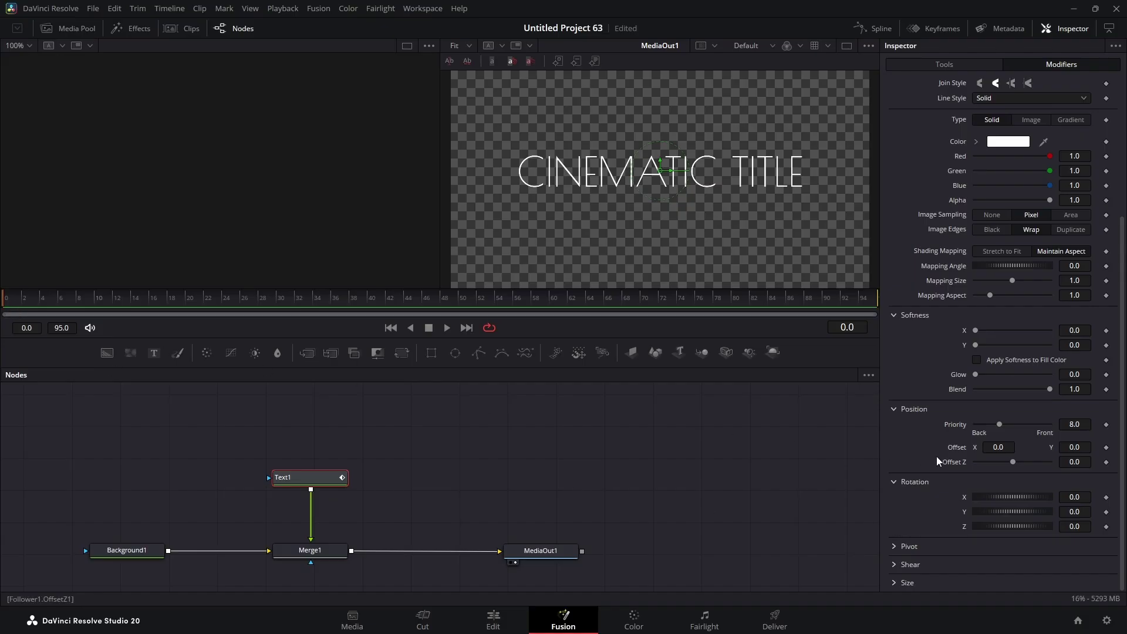
left_click(1106, 527)
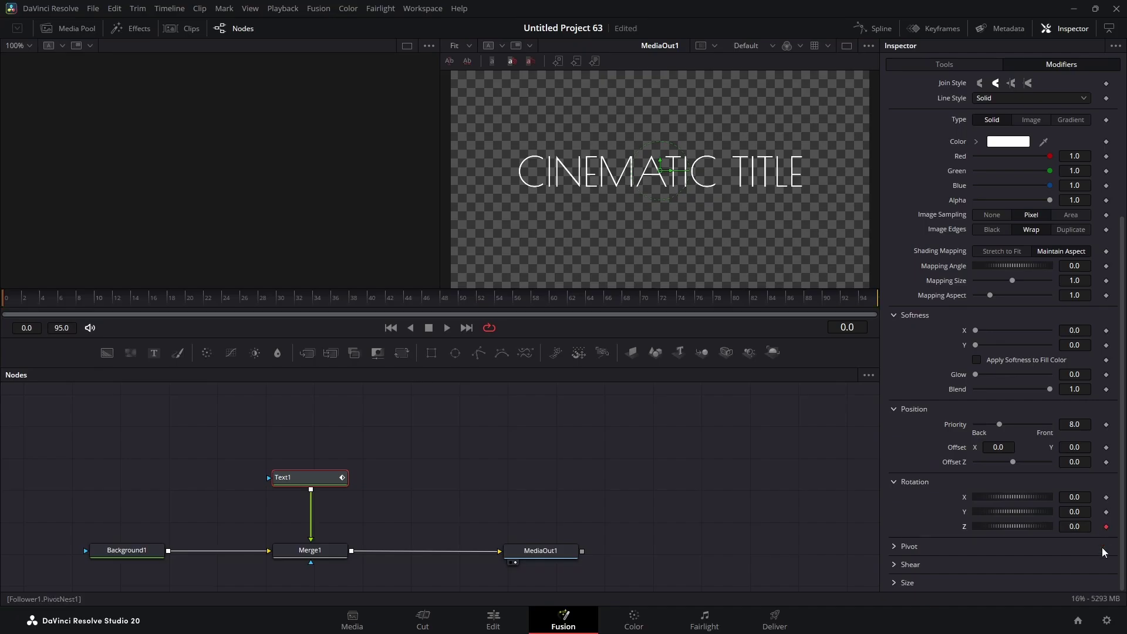
left_click_drag(1042, 527, 1039, 528)
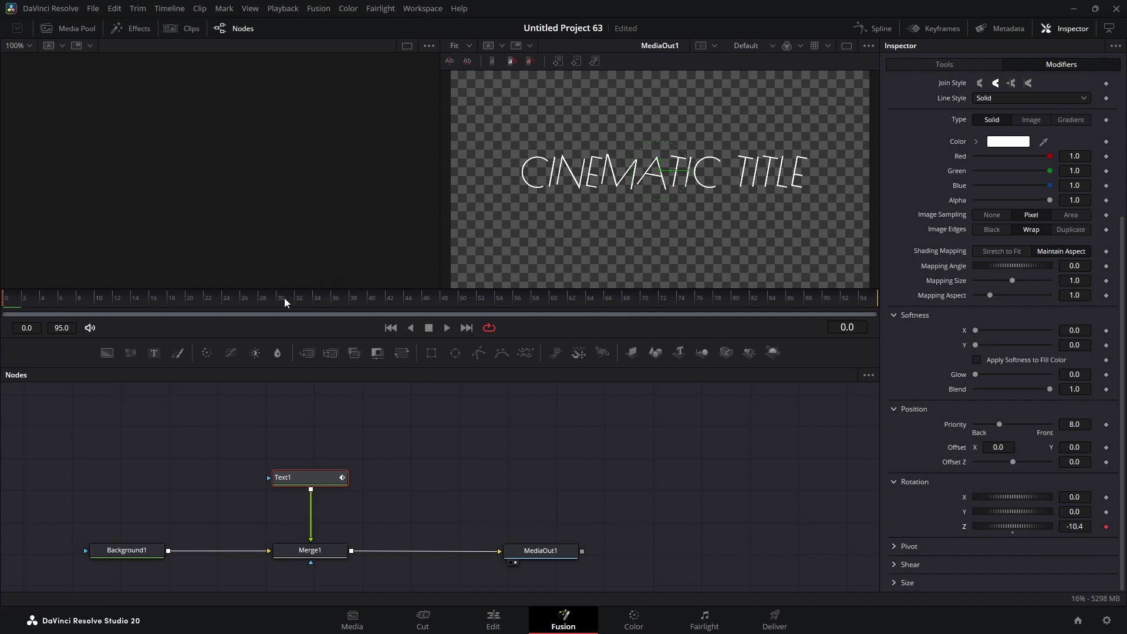
left_click(333, 301)
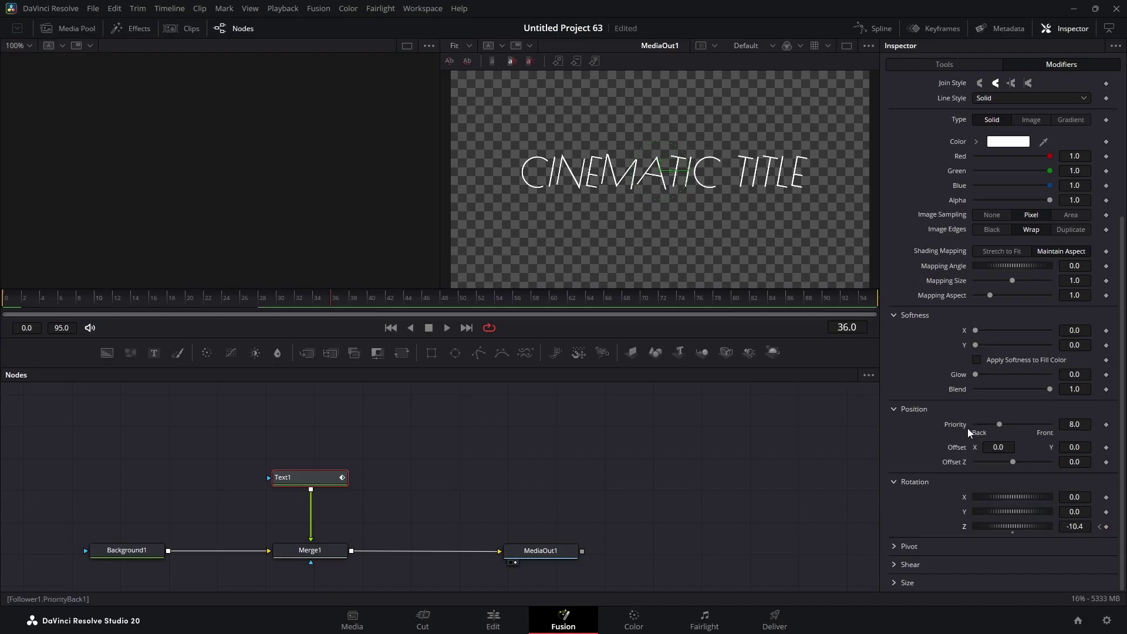
left_click(1073, 526)
- Key Rotation Z to 0 at frame 36 and save the project
type("0")
key("Tab")
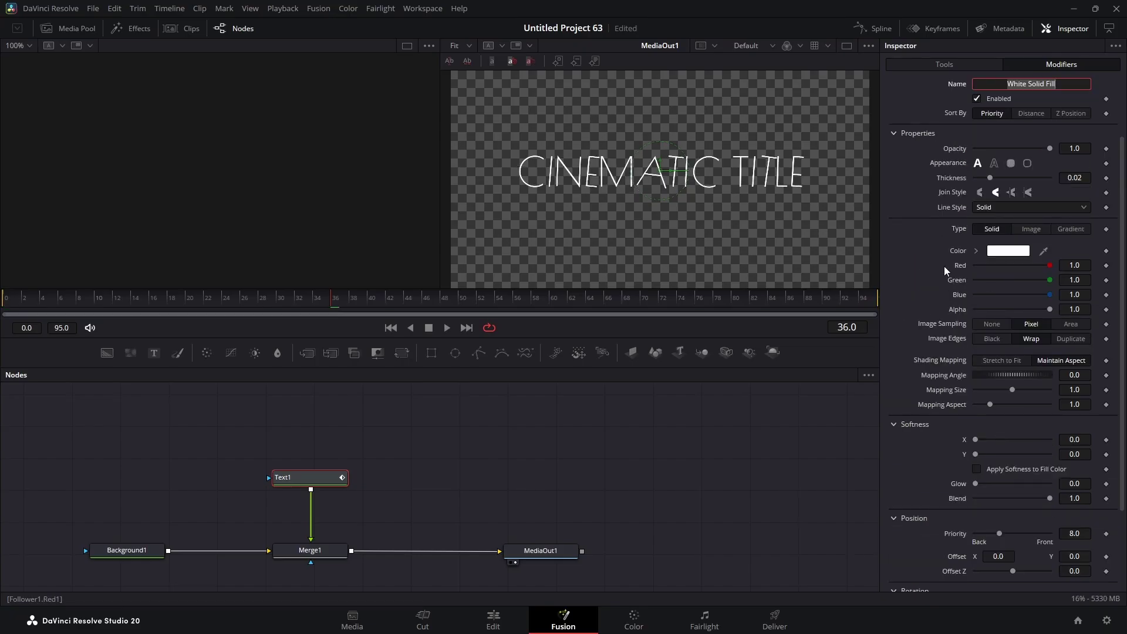
key("ctrl+s")
- Smooth the Angle Z 1 curve into an ease in the Spline editor
left_click(880, 29)
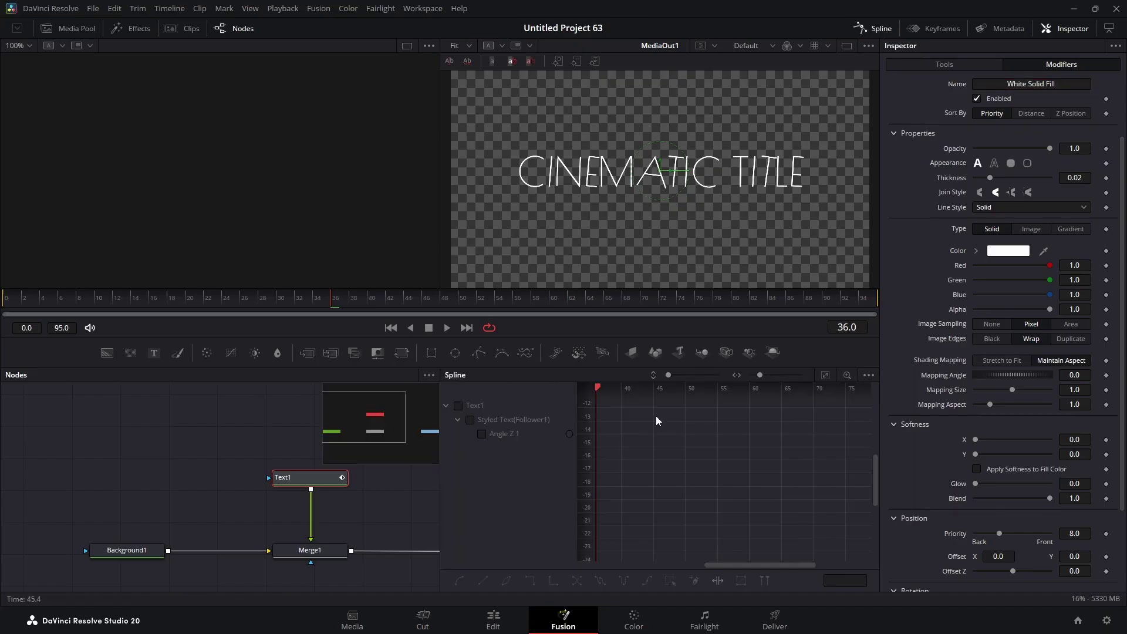
left_click(481, 434)
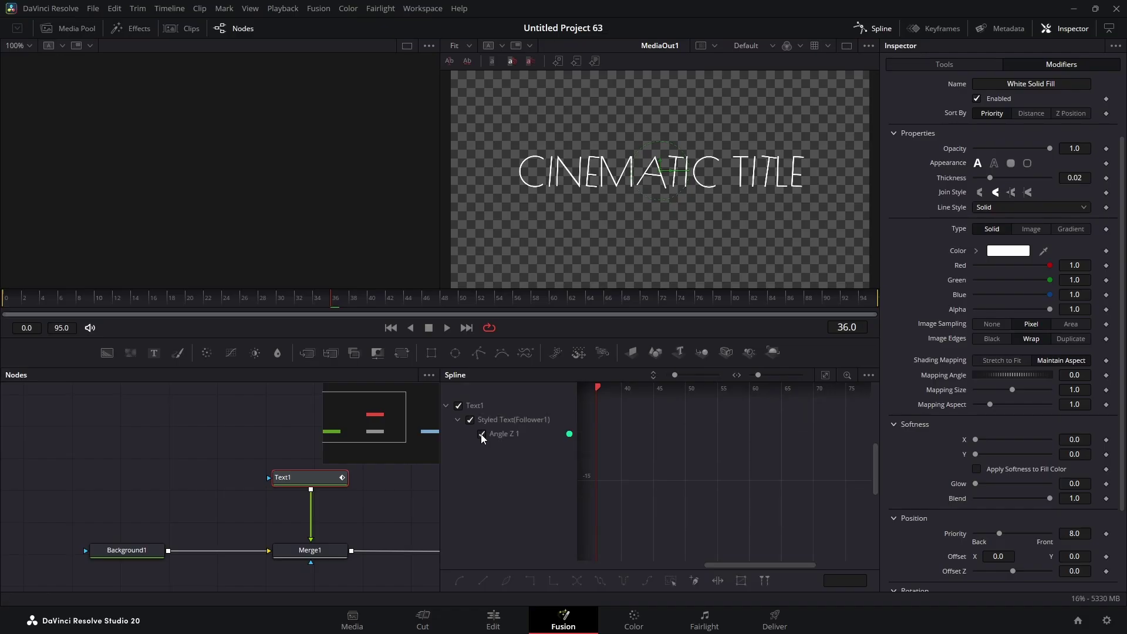
left_click(825, 378)
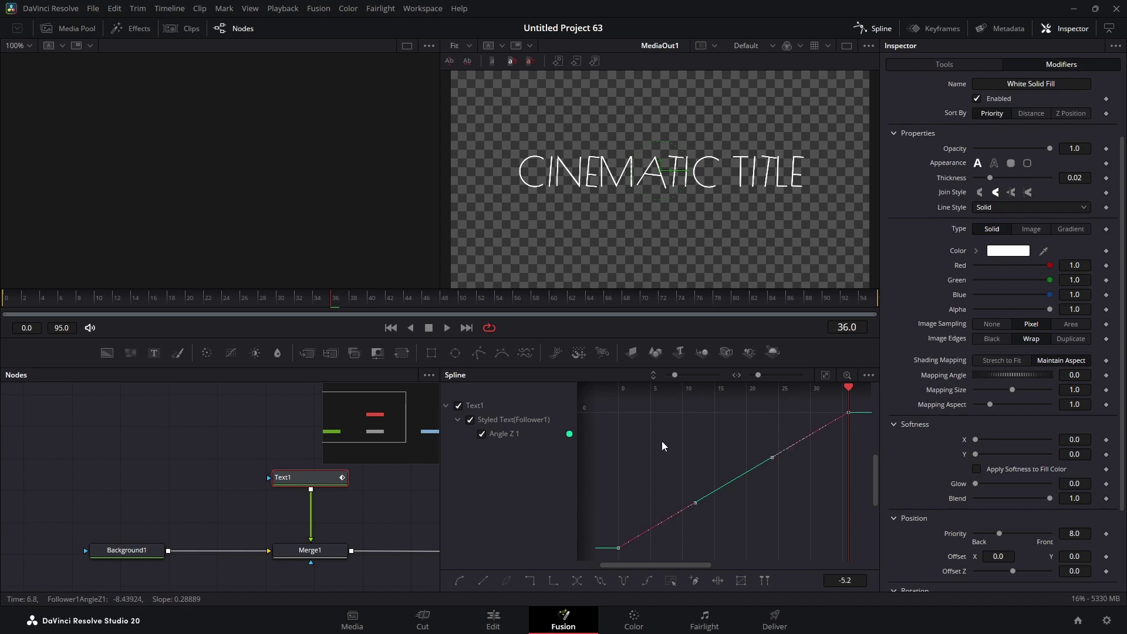
key("s")
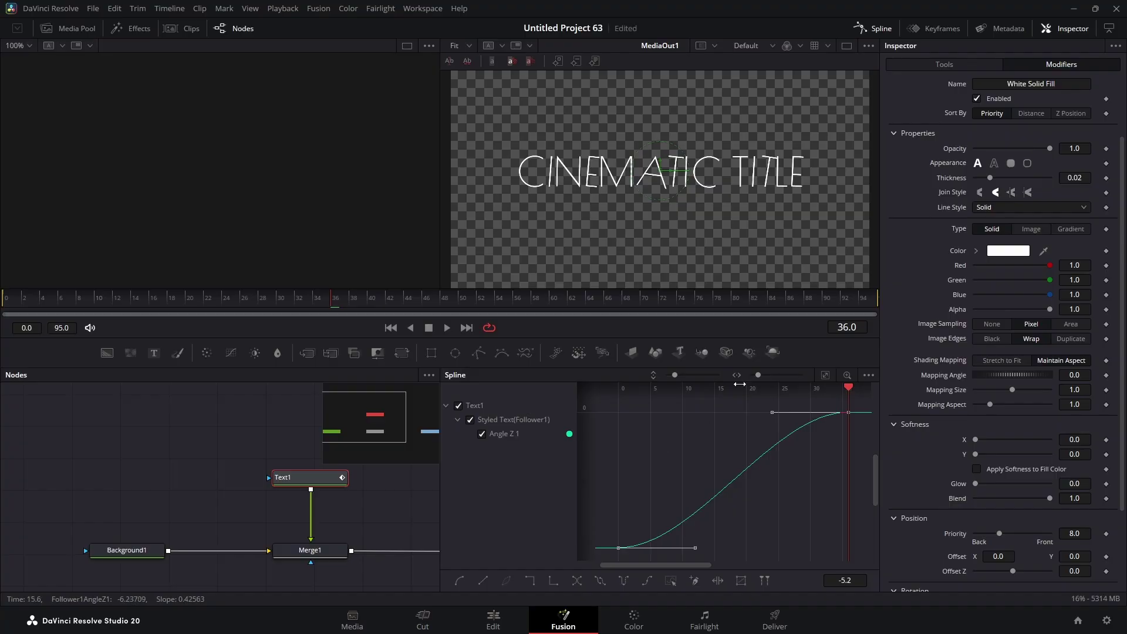
left_click(875, 30)
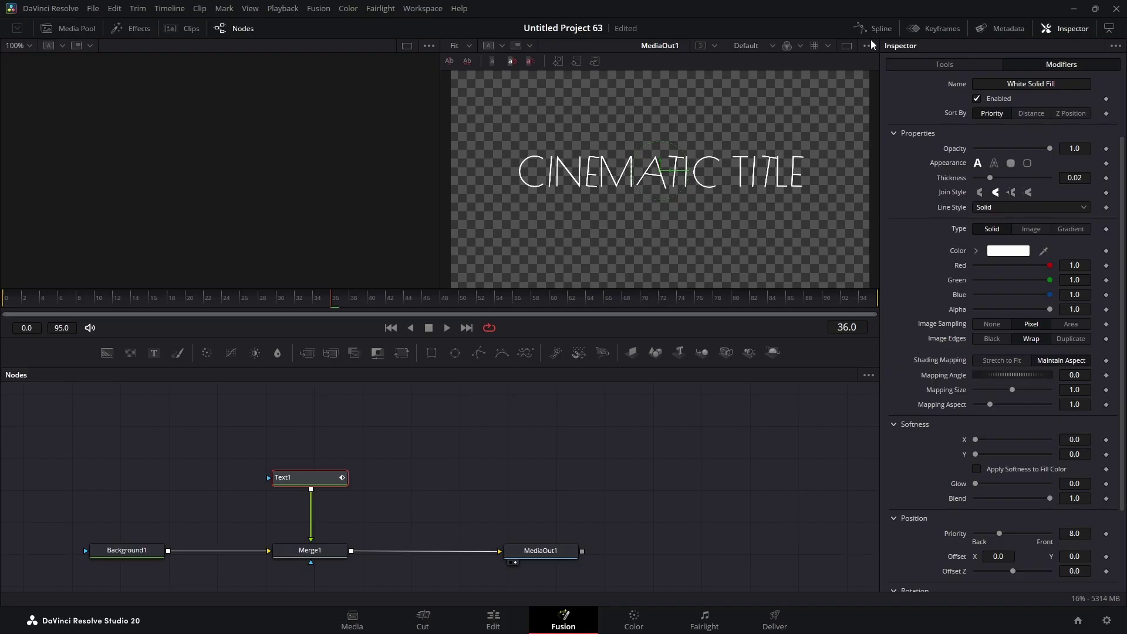
- Keyframe Softness X and Y at 20.0 on frame 0
scroll(1044, 379, "down", 3)
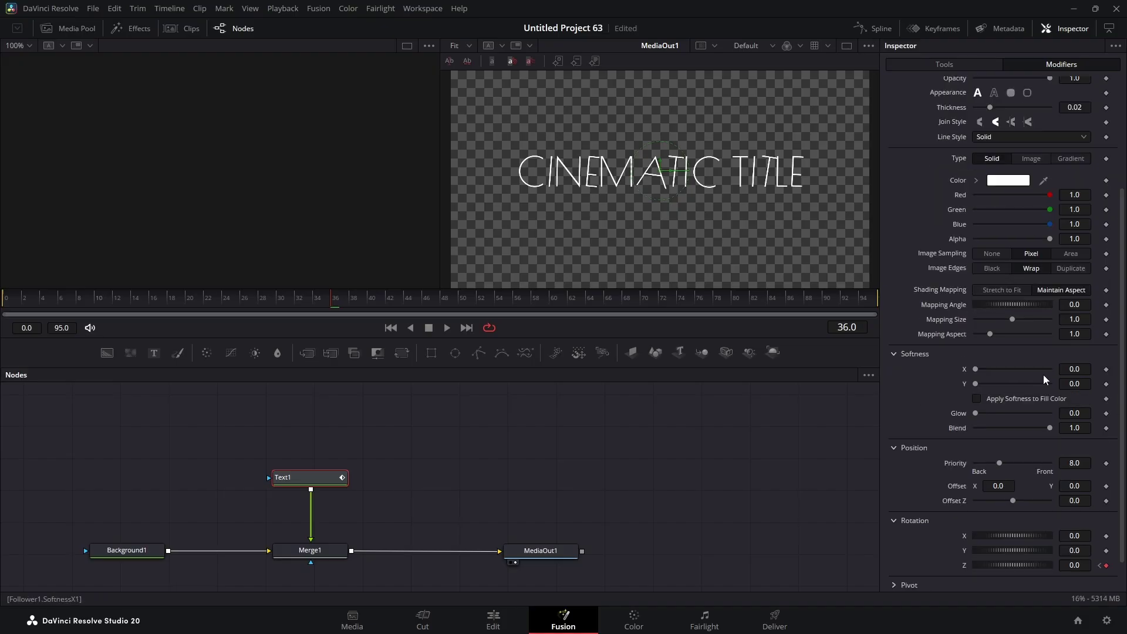
left_click_drag(332, 302, 2, 303)
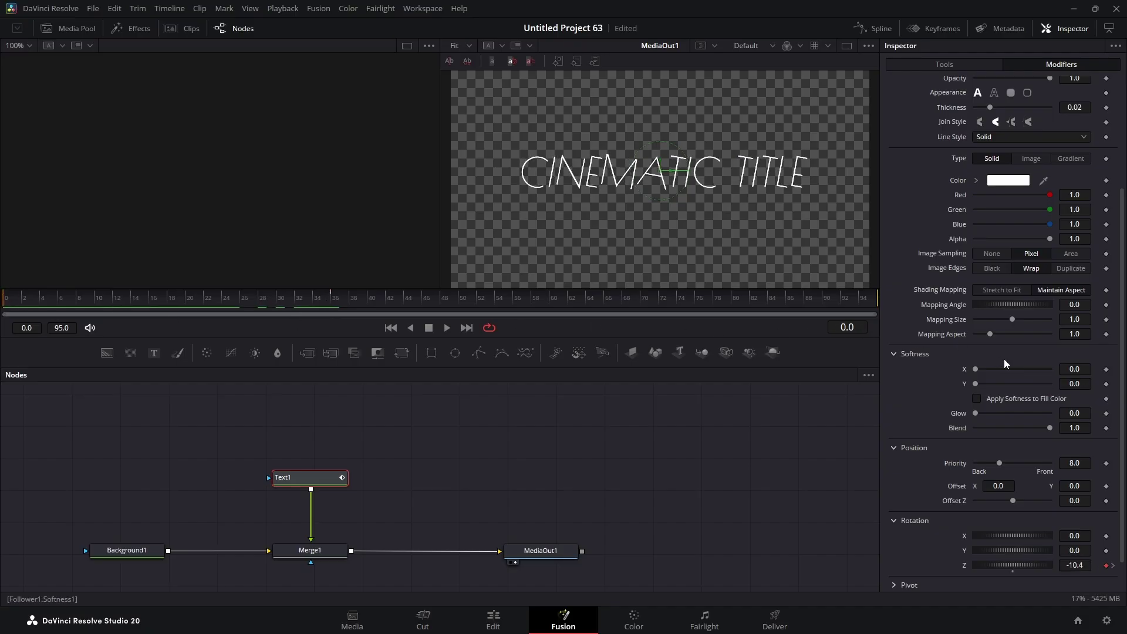
left_click(1106, 370)
left_click_drag(976, 373, 1089, 376)
left_click_drag(977, 385, 1095, 385)
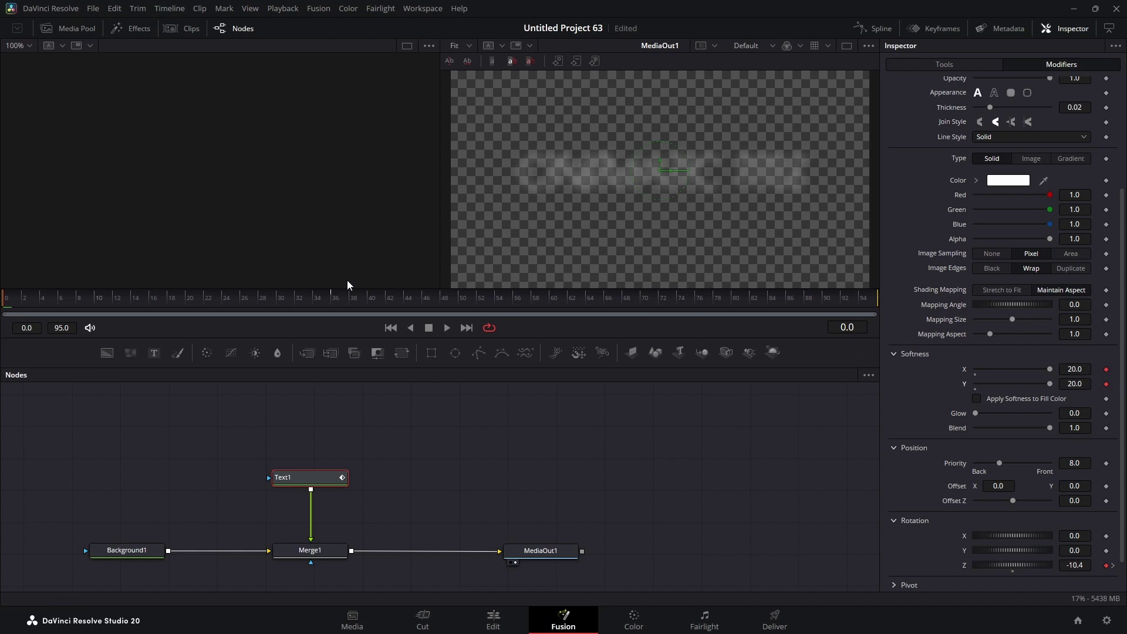
- Set Softness X and Y back to 0.0 at frame 36
left_click(335, 301)
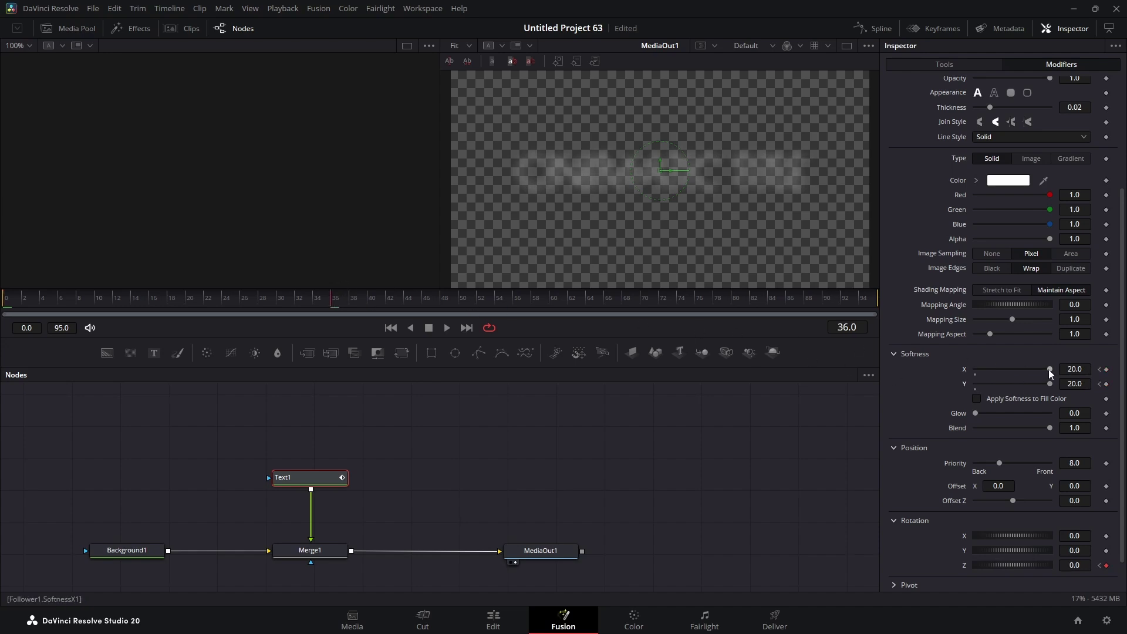
left_click_drag(1050, 374, 957, 375)
left_click_drag(1050, 385, 946, 390)
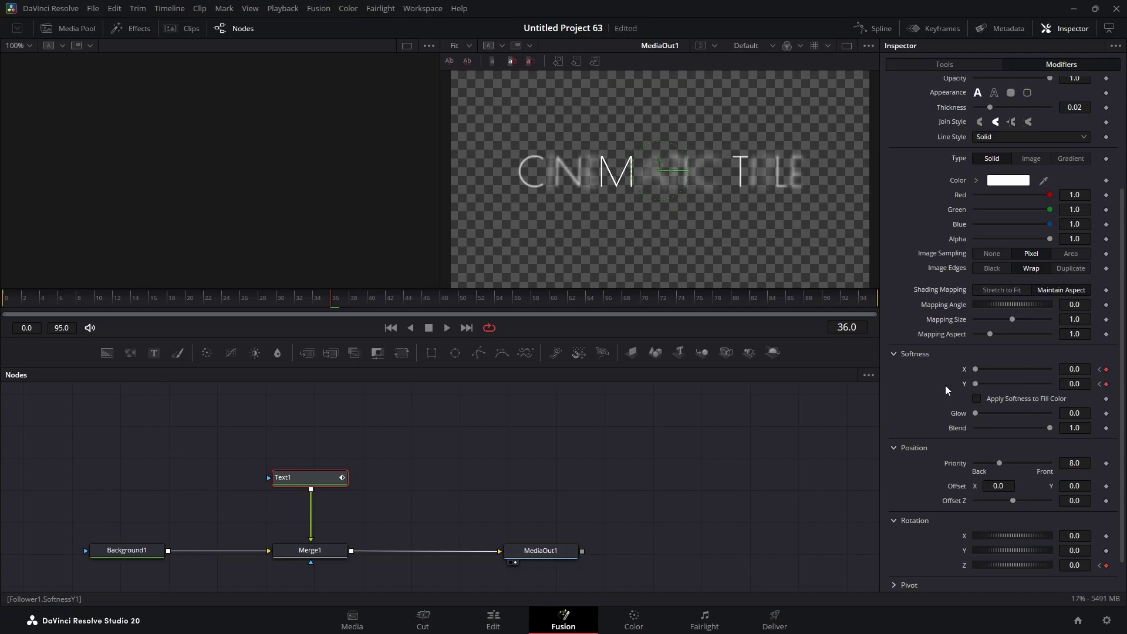
- Smooth both Softness X and Y keyframes into an ease curve, with Angle Z 1 hidden
left_click(873, 29)
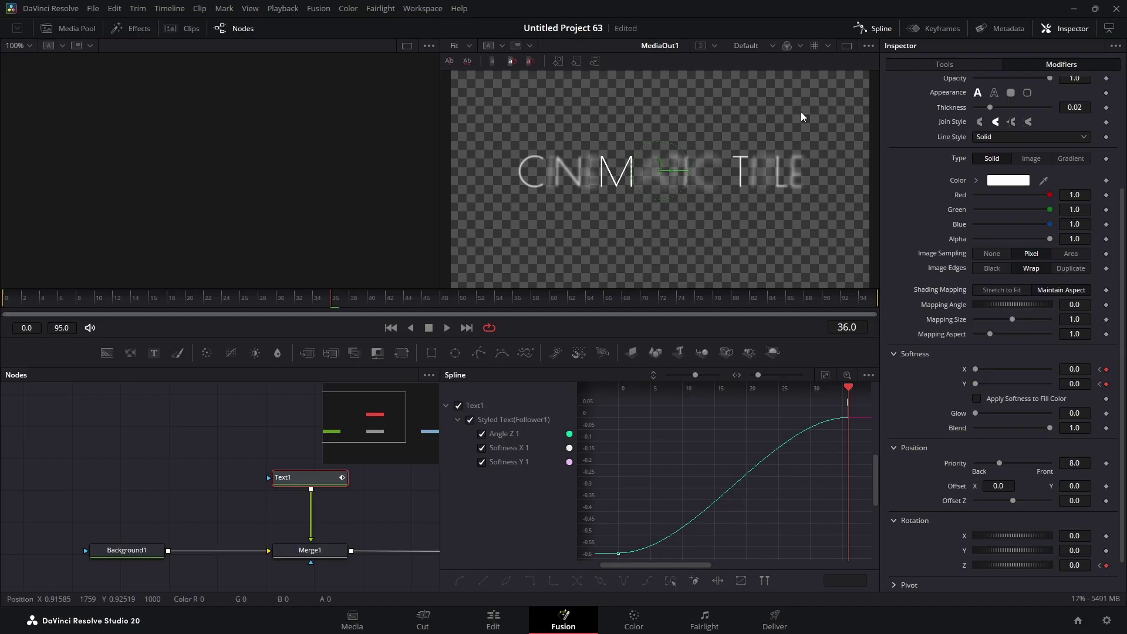
left_click(482, 434)
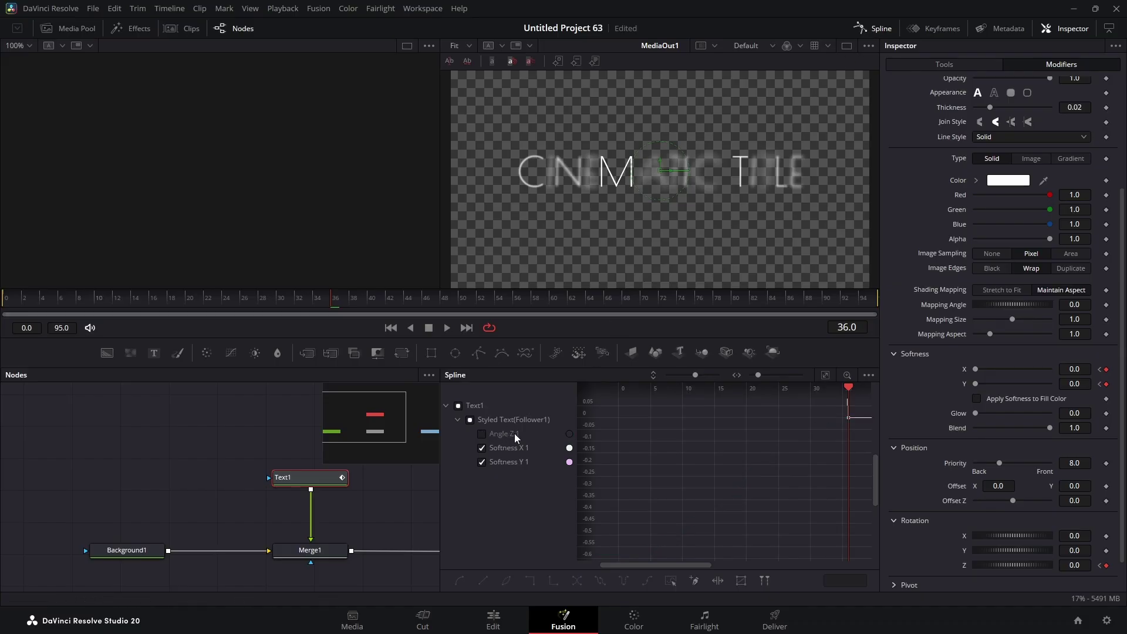
left_click(825, 376)
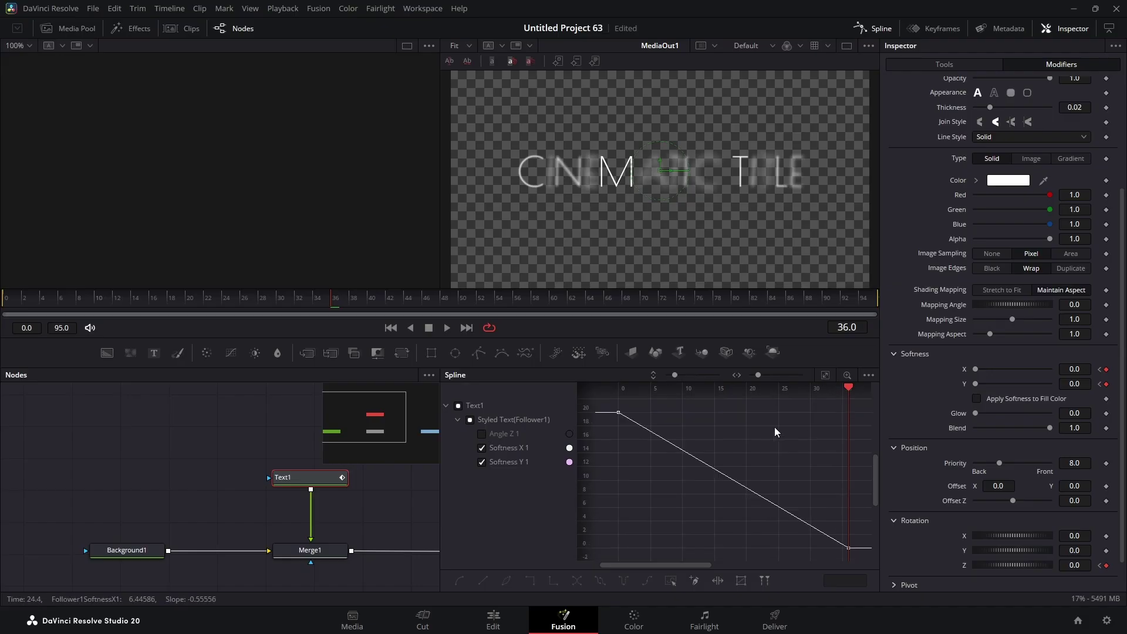
key("ctrl+a")
key("s")
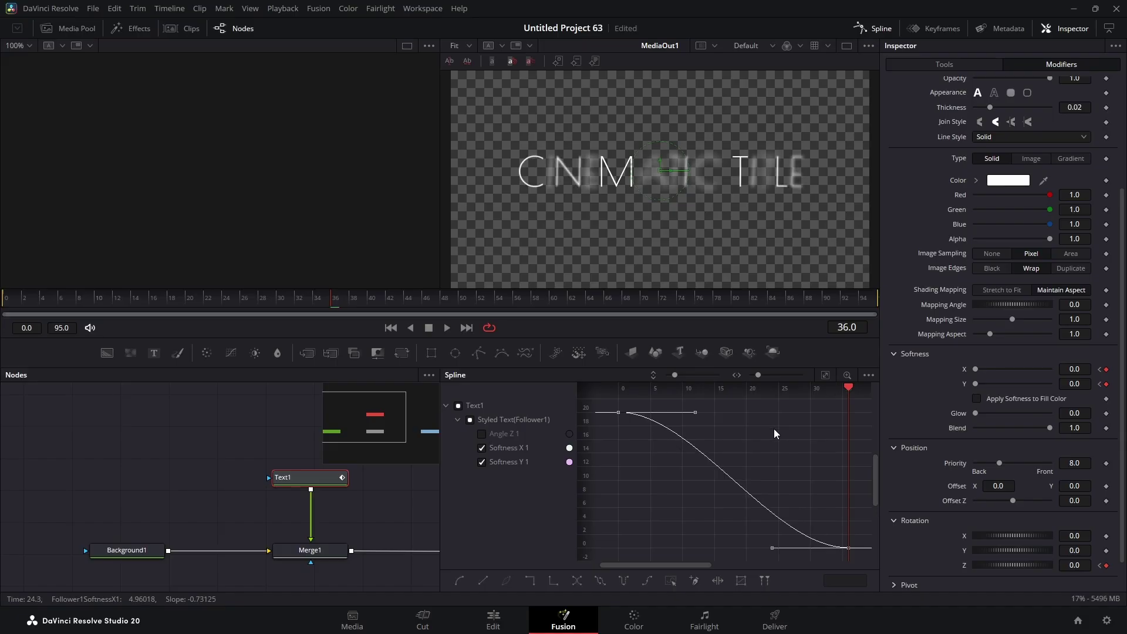
left_click(879, 31)
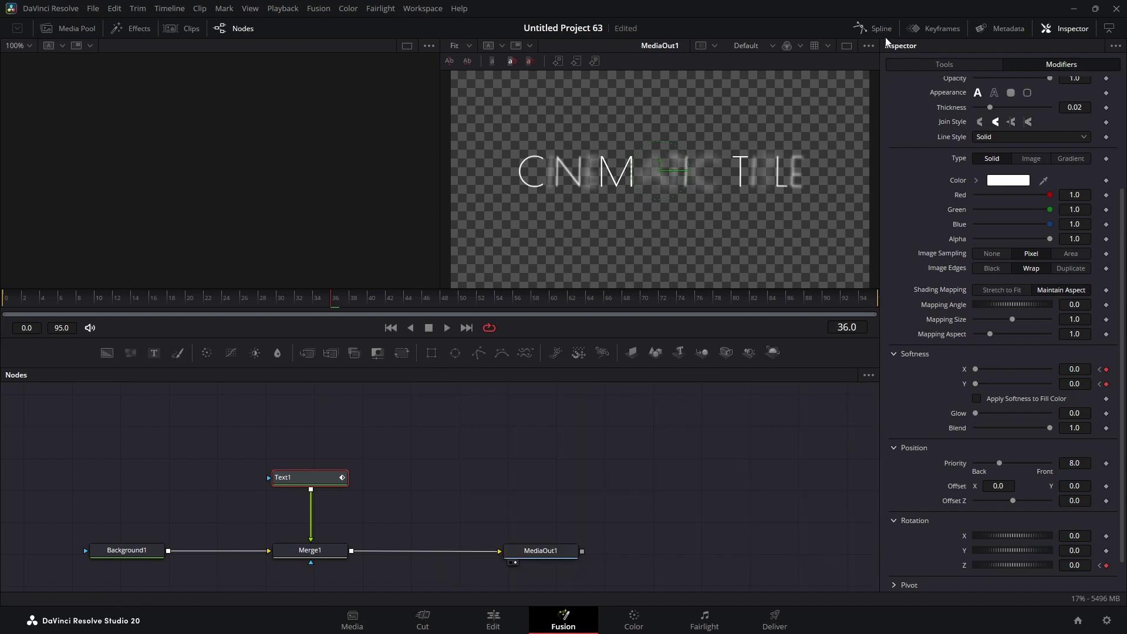
- Keyframe the Follower's Offset Z at frame 36, then return to frame 0
scroll(958, 365, "down", 1)
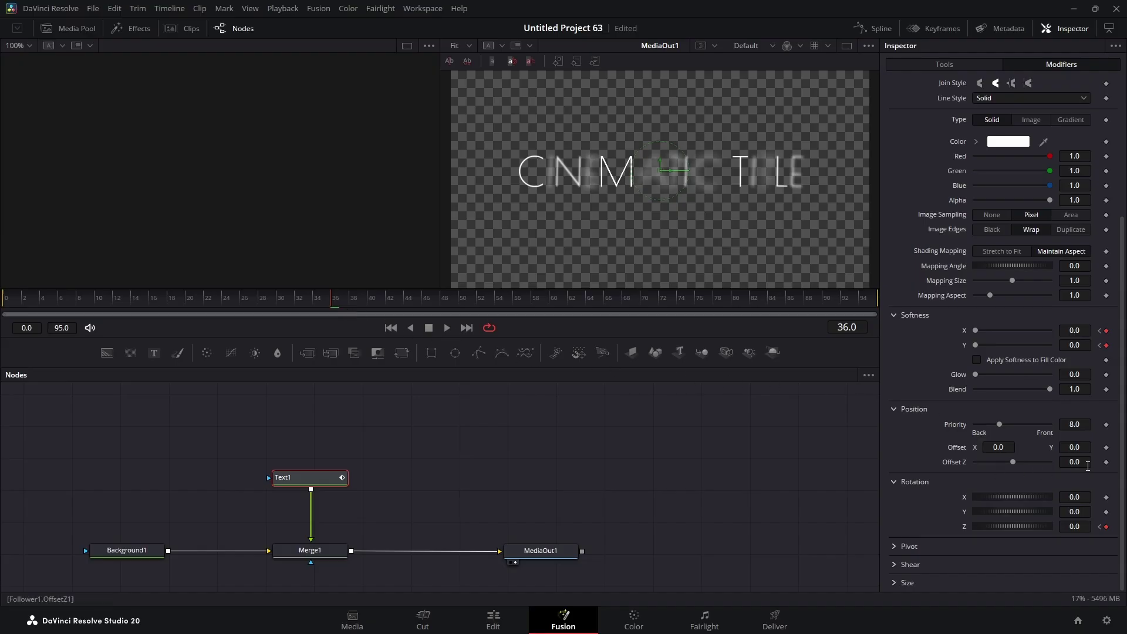
left_click(1105, 462)
left_click(331, 300)
left_click_drag(330, 301, 2, 302)
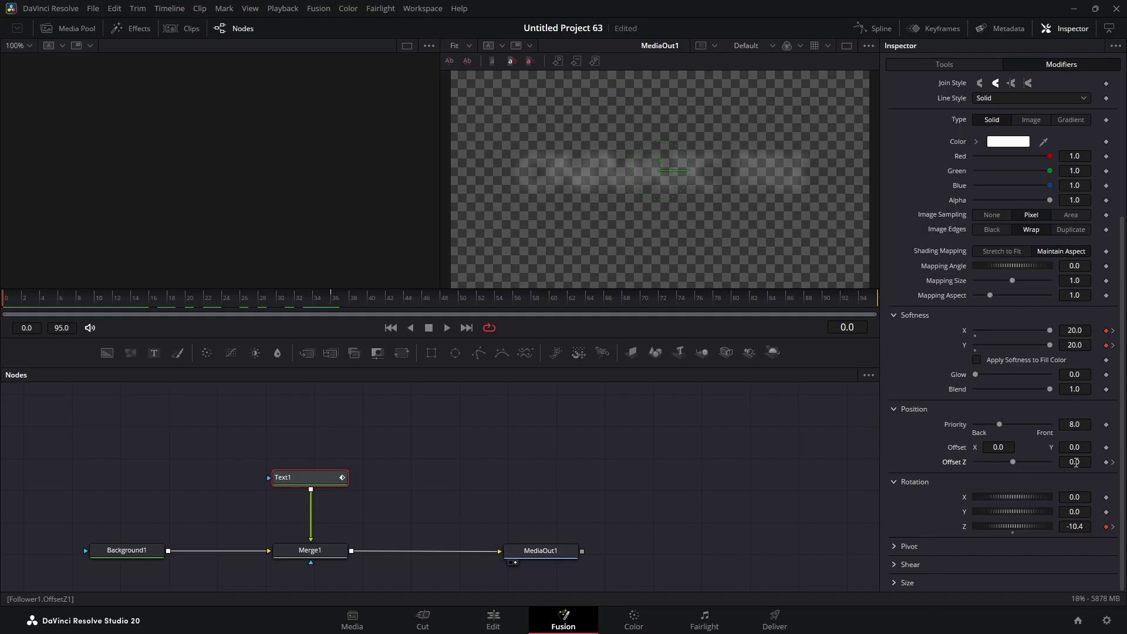
- Set Offset Z to -10.0 at frame 0 and show the animation curves
left_click(1074, 461)
key("BackSpace")
type("-10")
key("Tab")
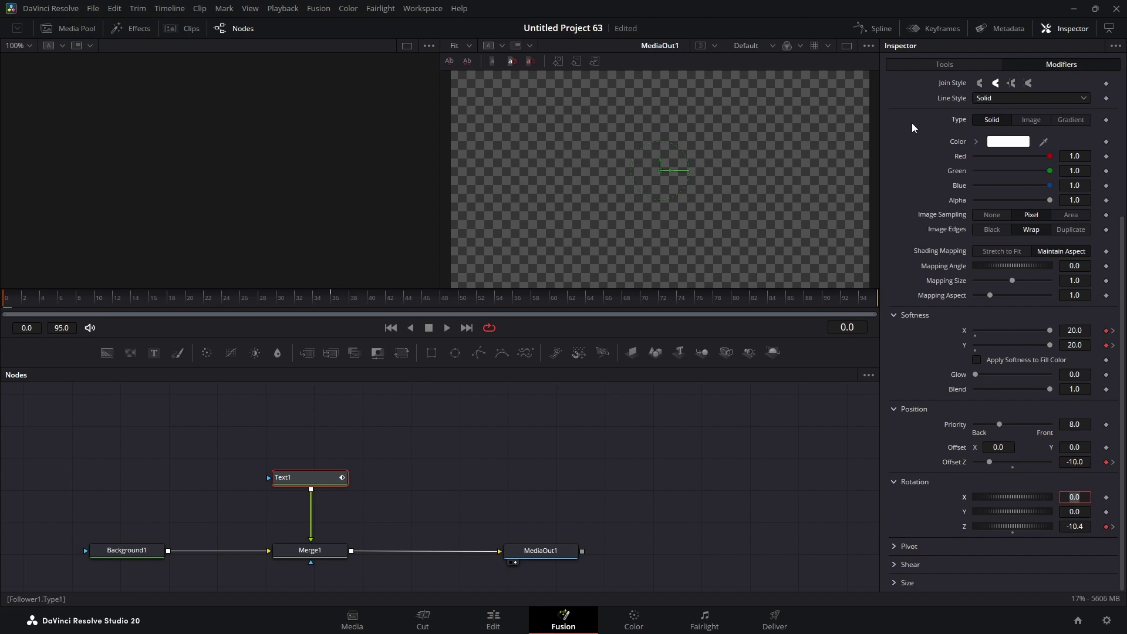
left_click(880, 28)
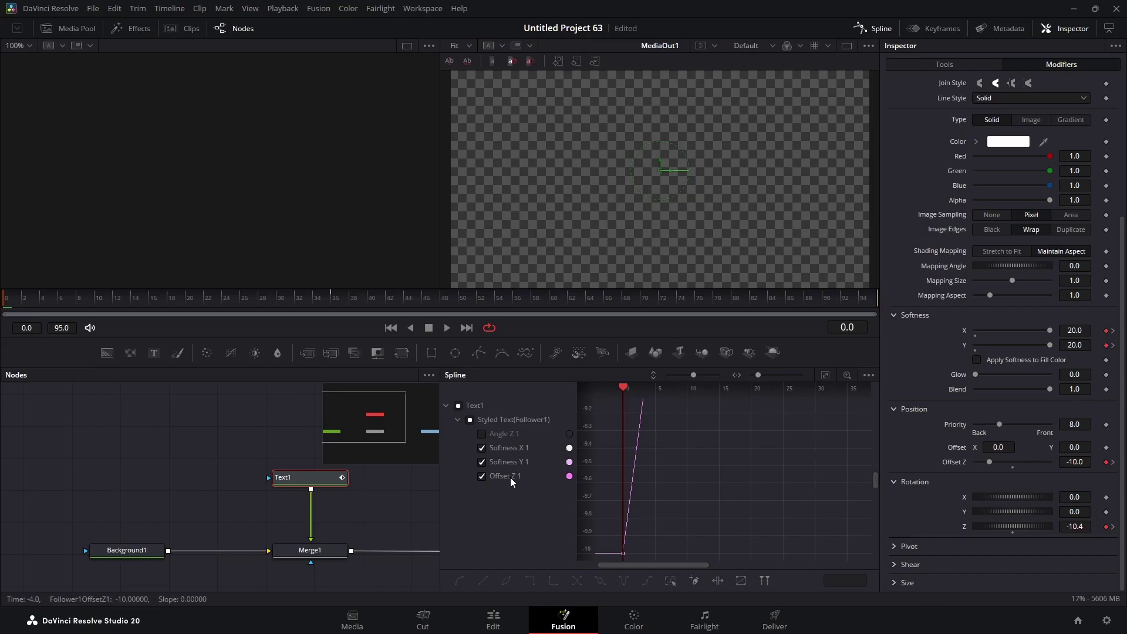
- Smooth all Offset Z keyframes into an ease curve to frame 36, then return to the Edit page
left_click(481, 462)
left_click(482, 448)
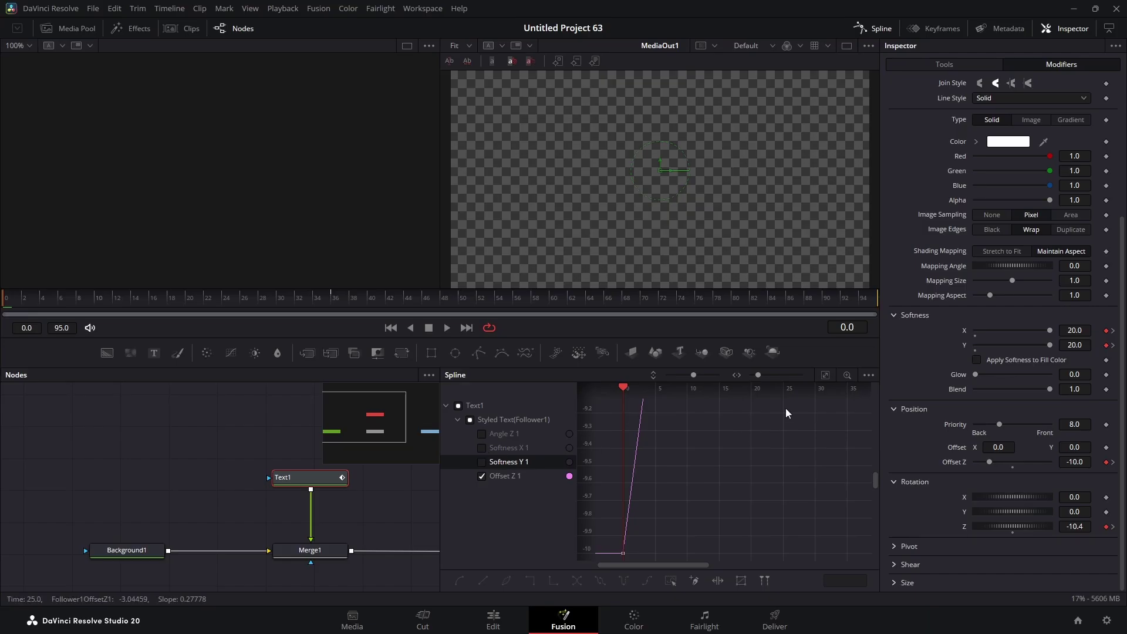
left_click(826, 375)
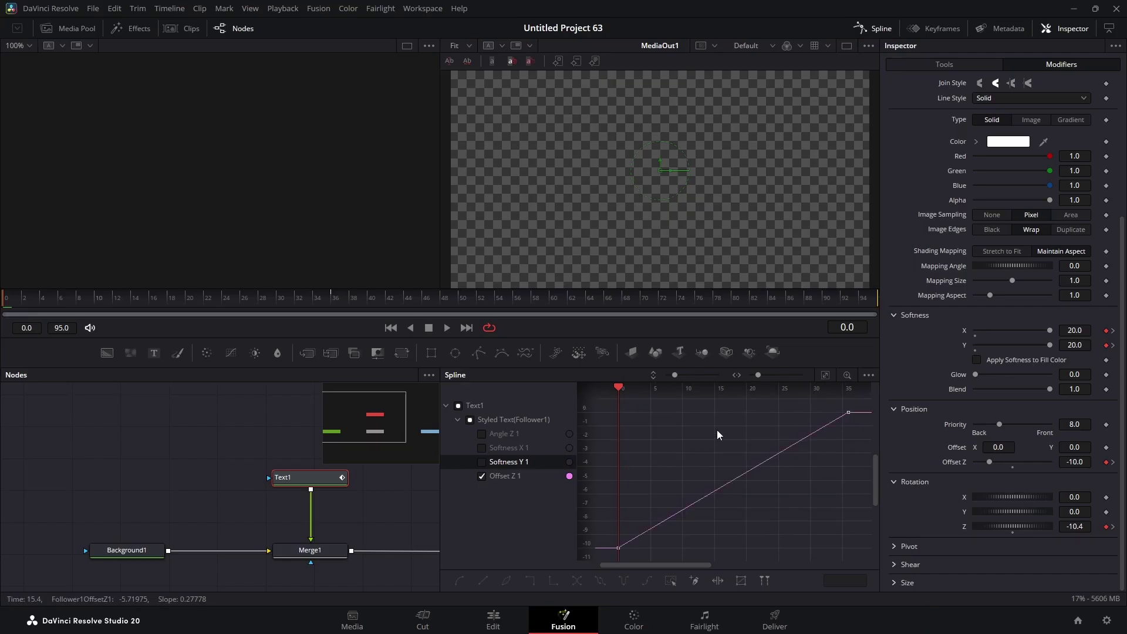
key("ctrl+a")
key("s")
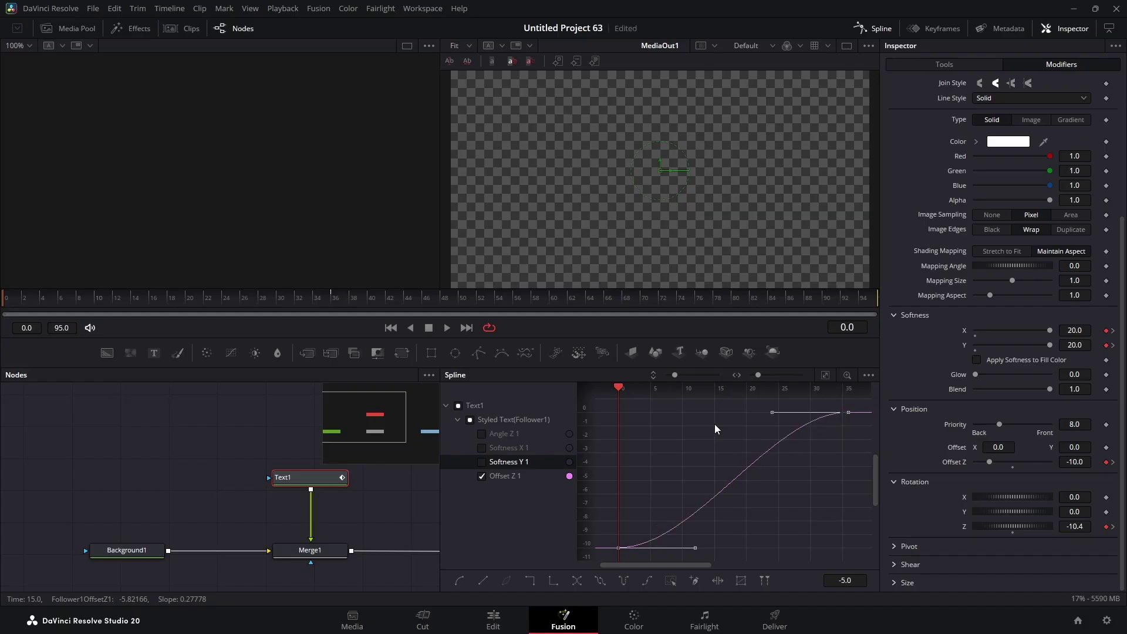
left_click(874, 31)
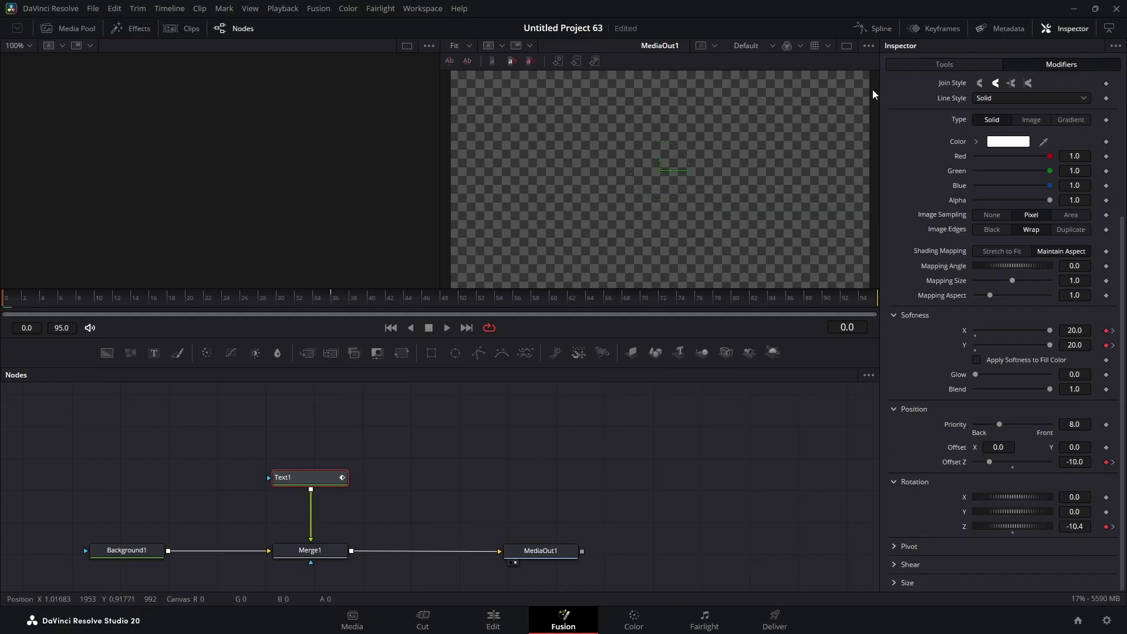
left_click(492, 623)
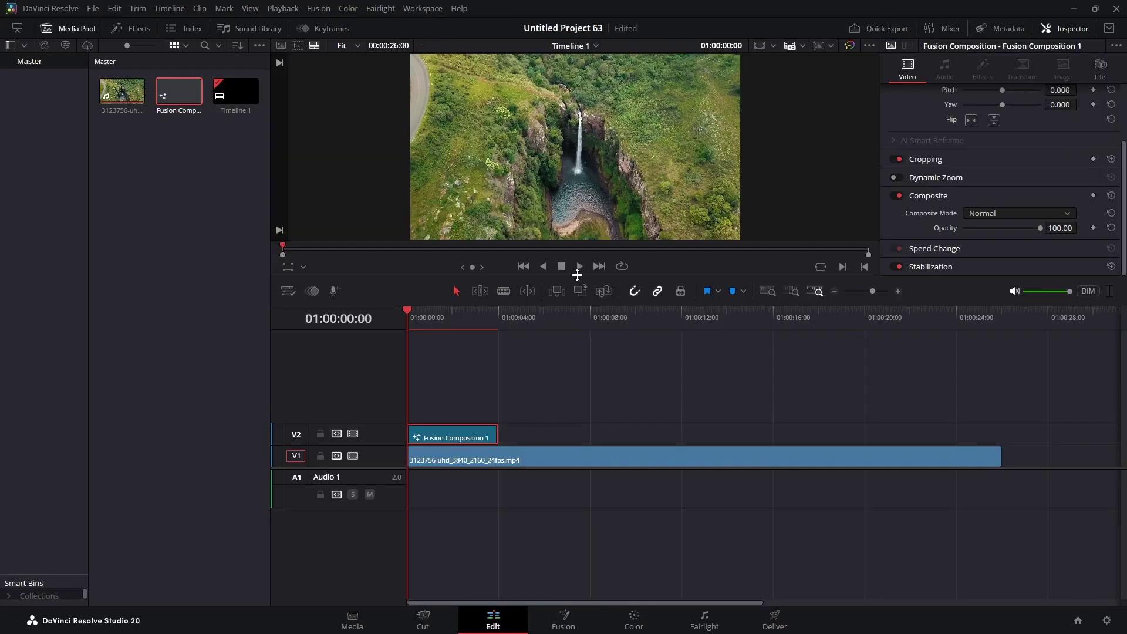
left_click(579, 266)
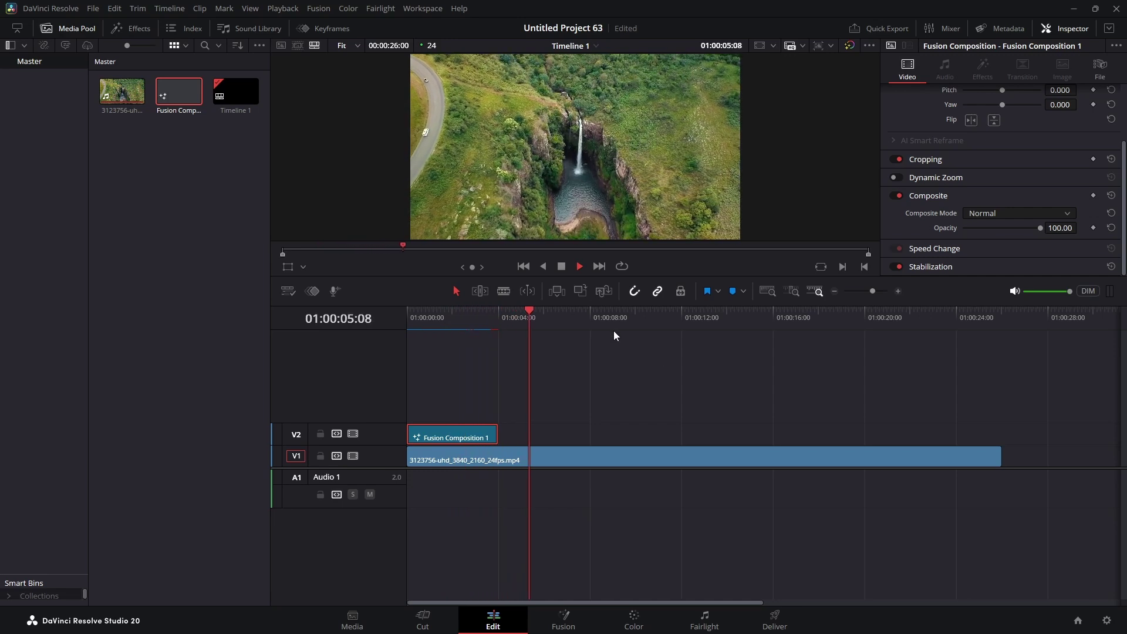
key("space")
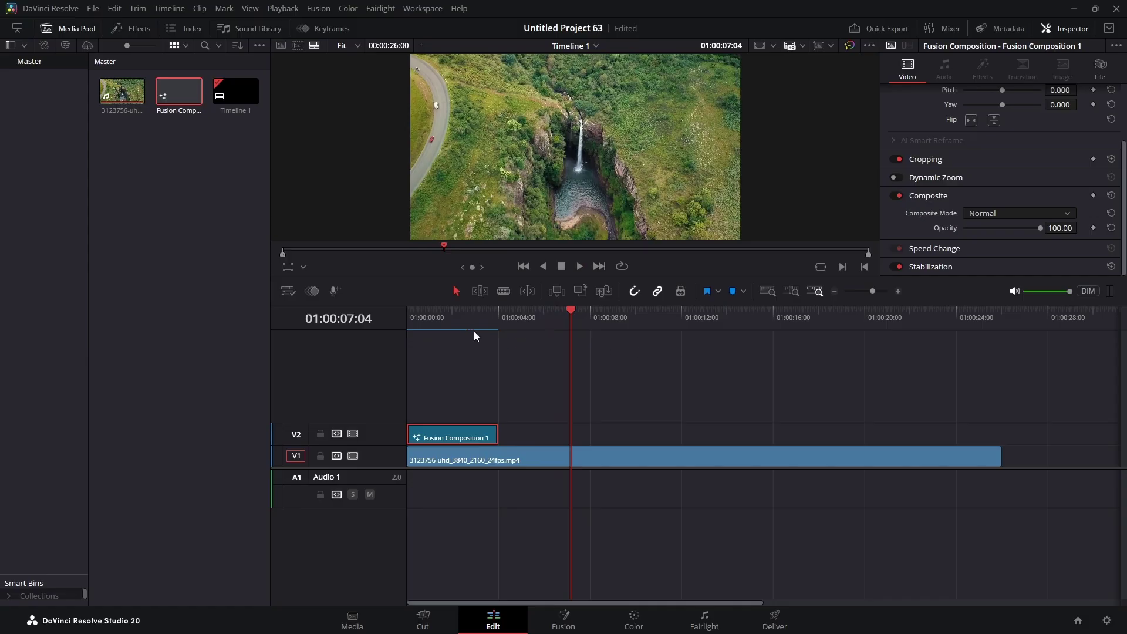
key("Home")
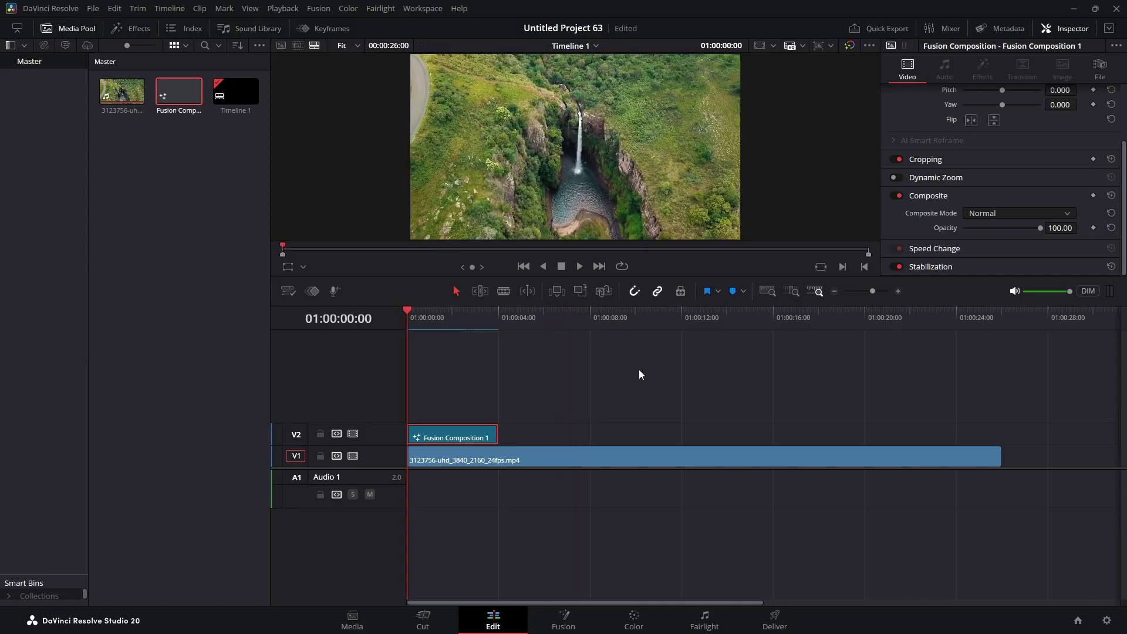
key("space")
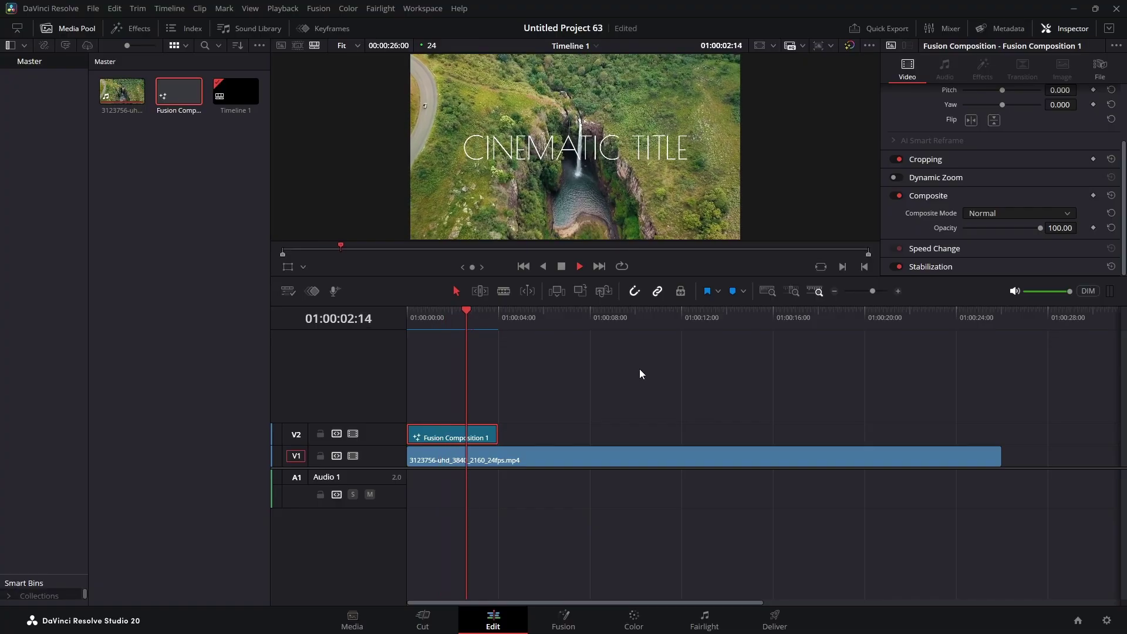
key("space")
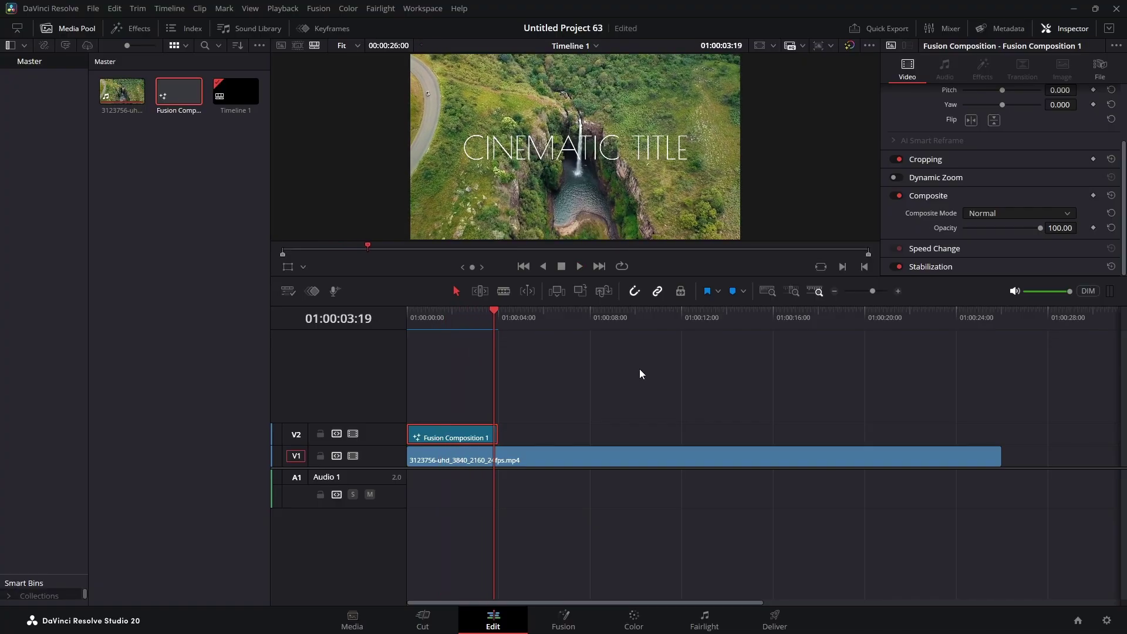
left_click_drag(491, 311, 396, 322)
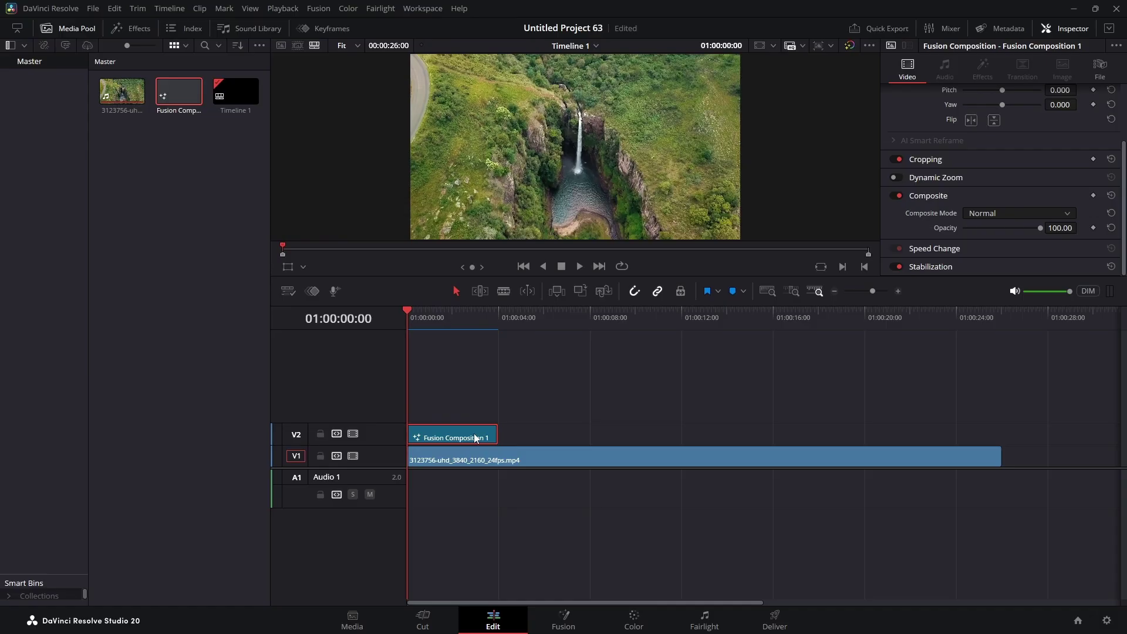
- Duplicate the title clip after the original on V2 and turn the copy into Compound Clip 1
left_click_drag(475, 436, 561, 438)
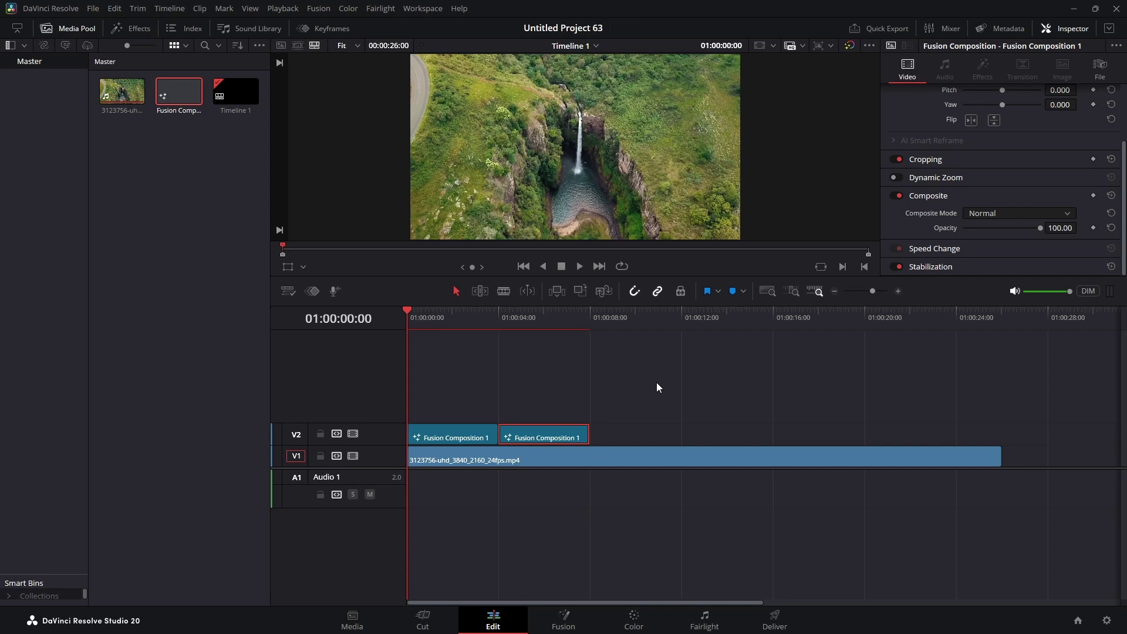
right_click(555, 434)
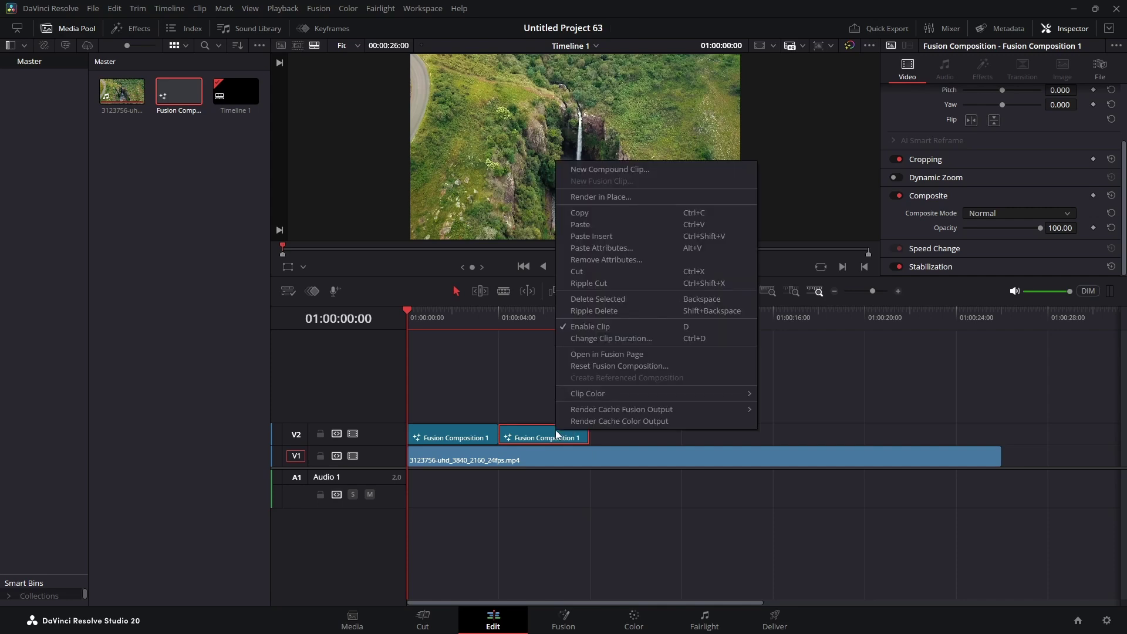
left_click(606, 171)
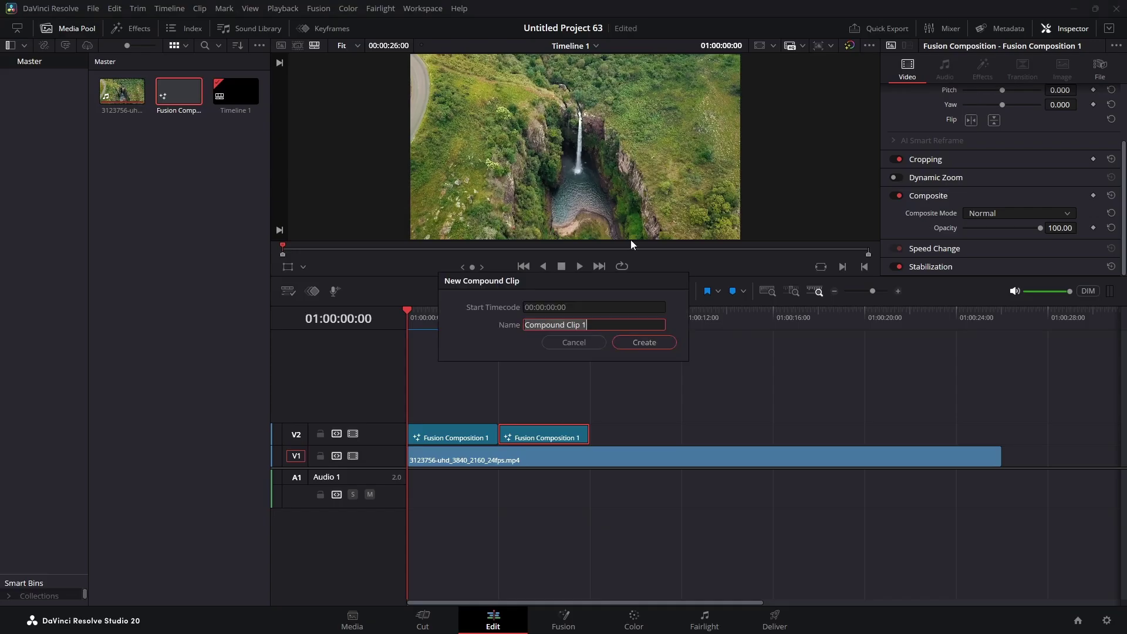
left_click(644, 342)
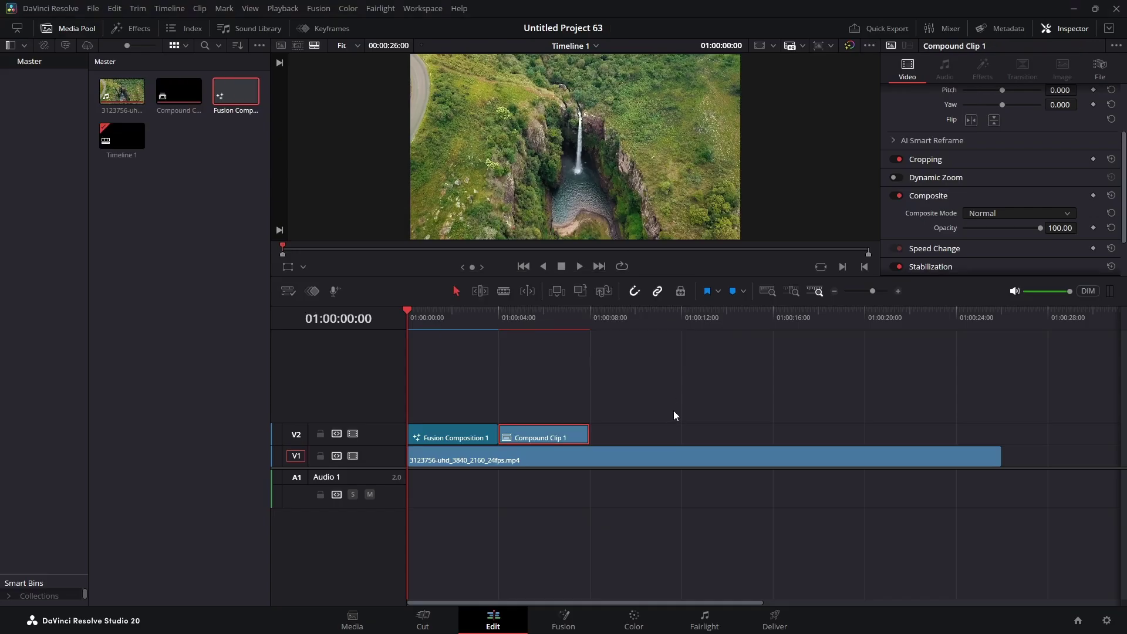
- Set Compound Clip 1 to play in reverse at -100% speed
key("r")
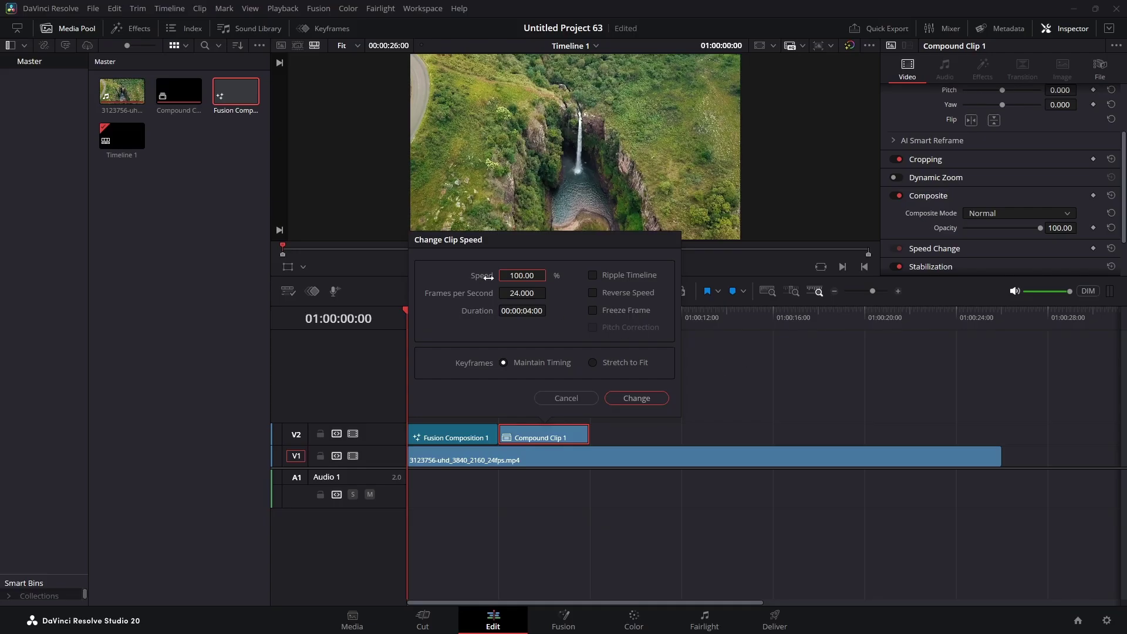
left_click(509, 276)
type("-")
left_click(631, 398)
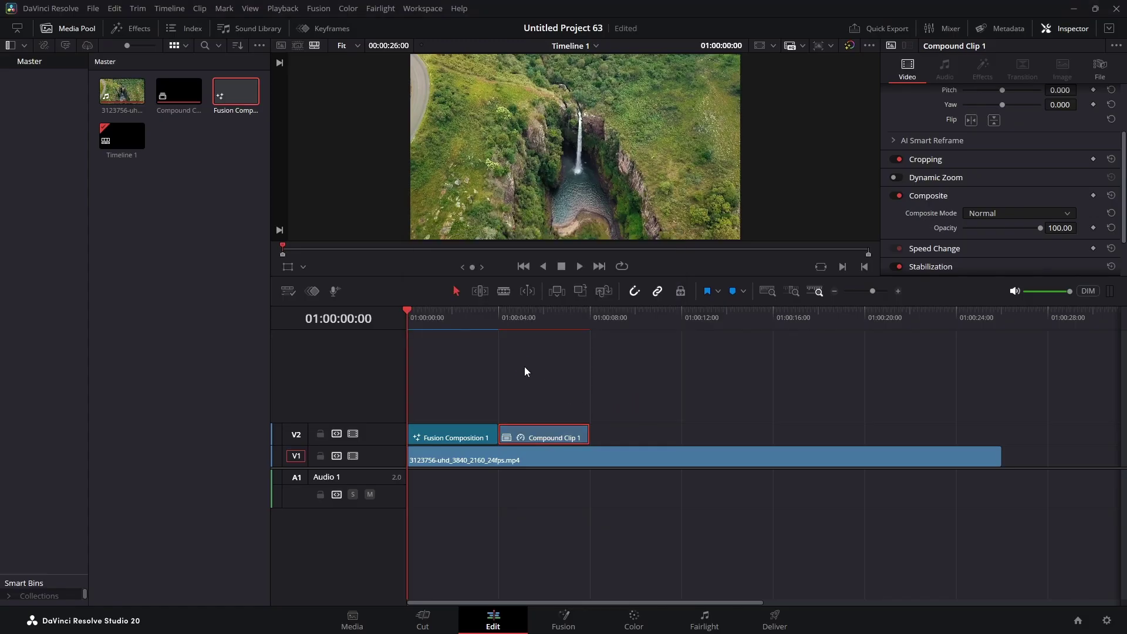
key("space")
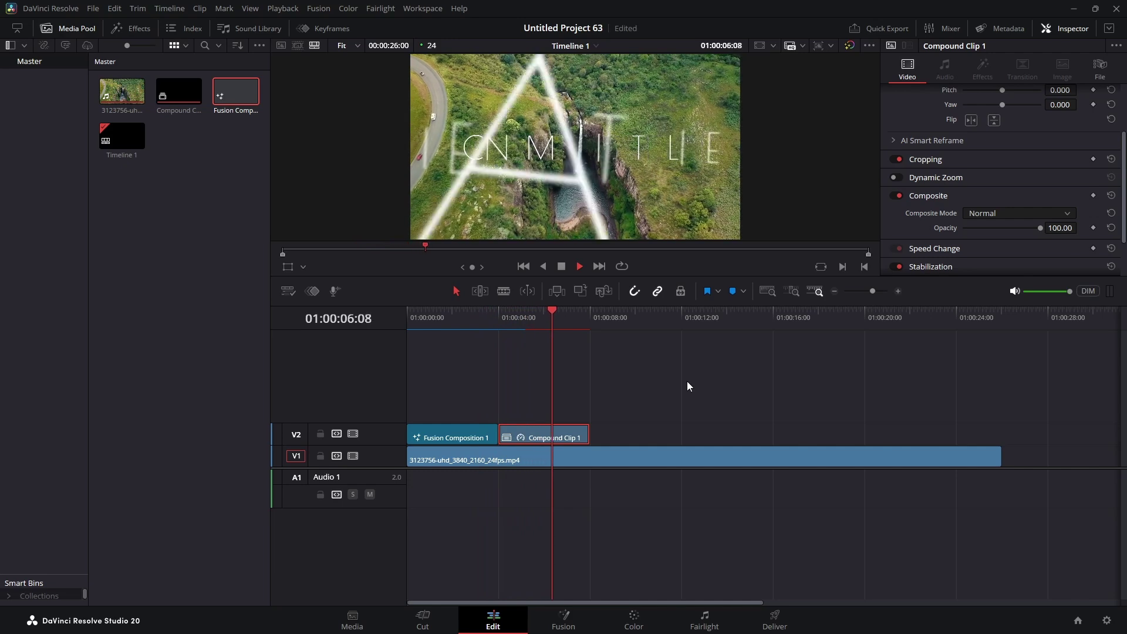
key("space")
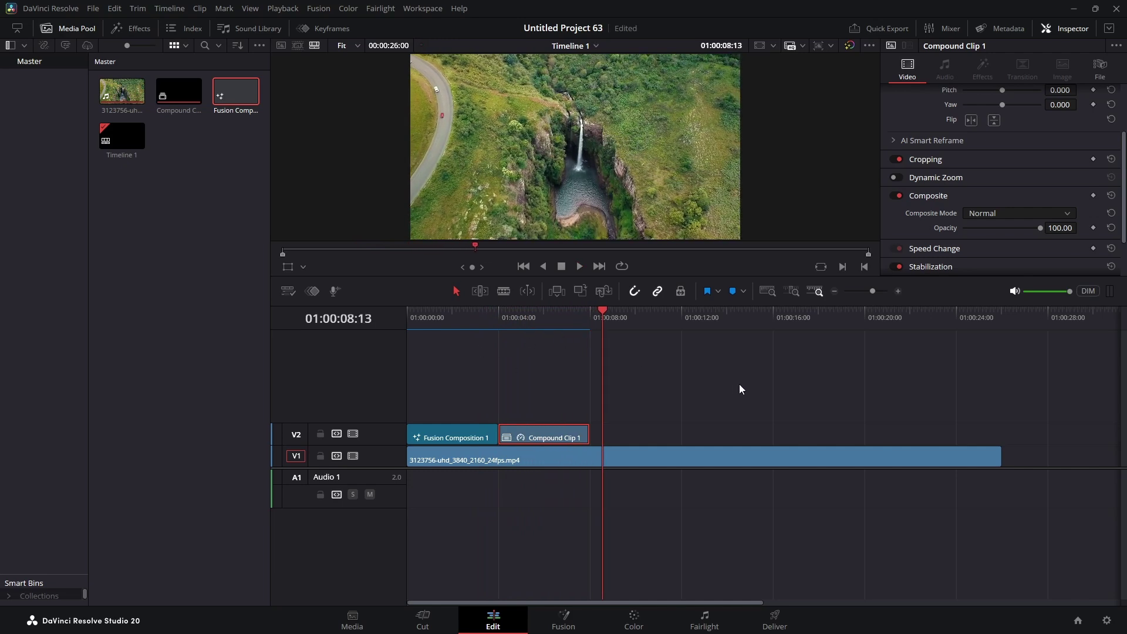
key("Home")
key("space")
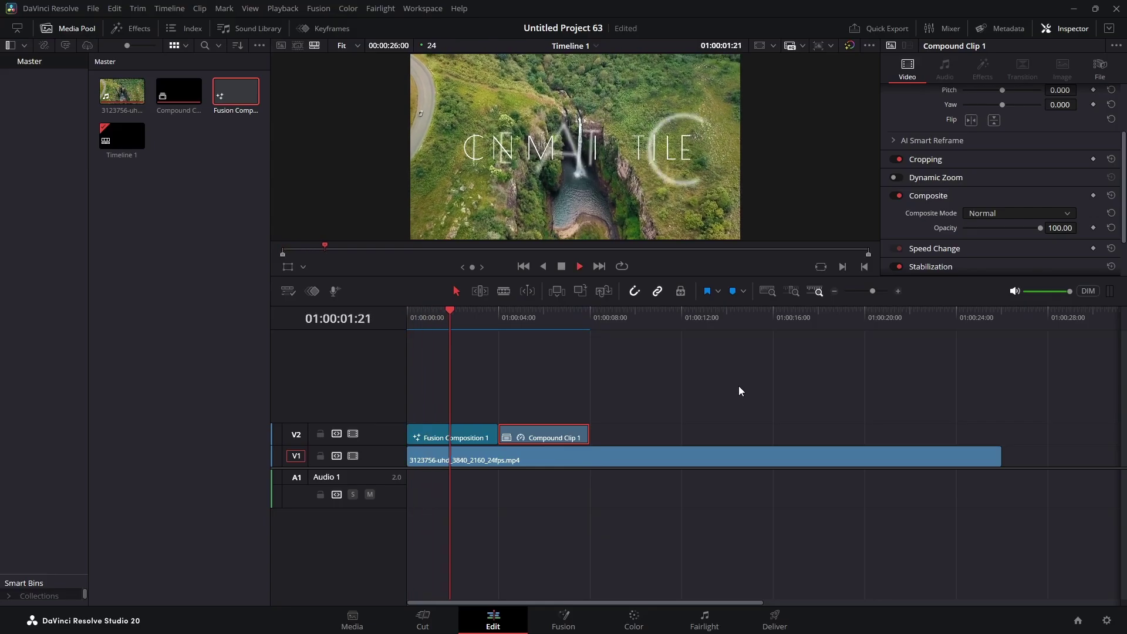